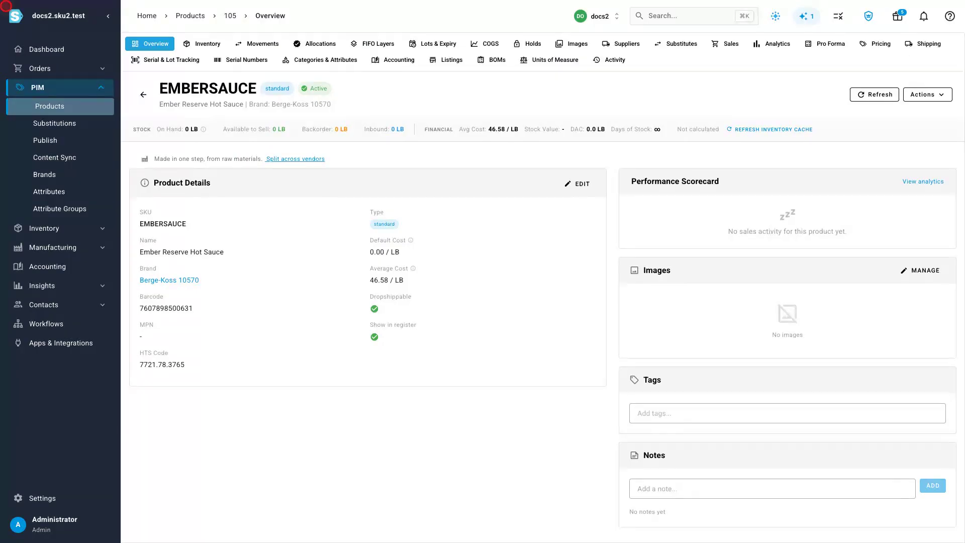
Step: Open the Ember Reserve — cook & bottle recipe from the bills of materials and view its components
{"action": "left_click", "coordinate": [53, 247]}
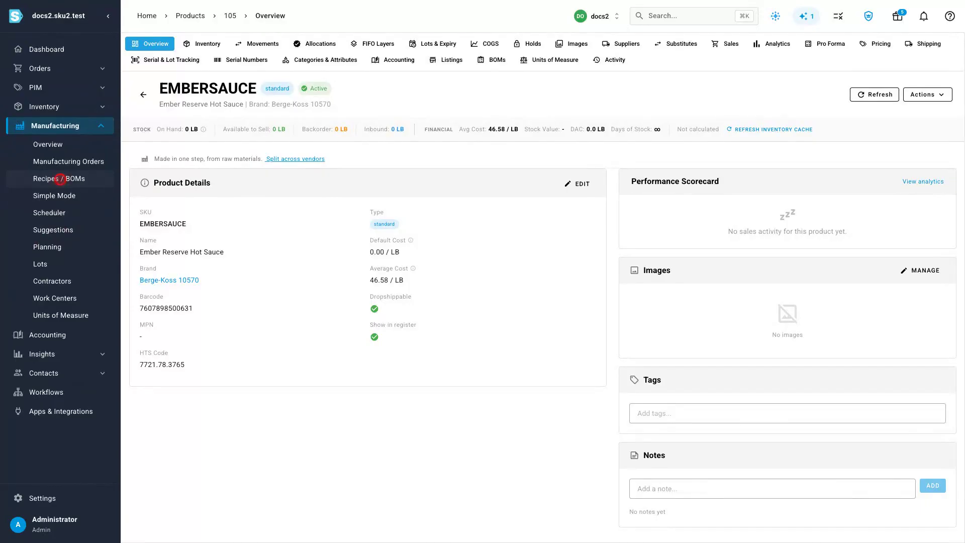
{"action": "left_click", "coordinate": [50, 180]}
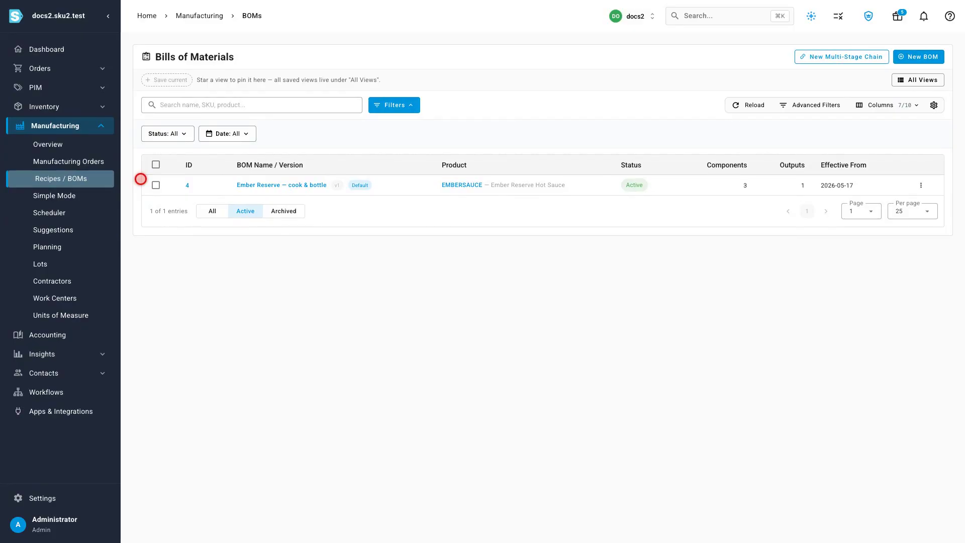
{"action": "left_click", "coordinate": [281, 185]}
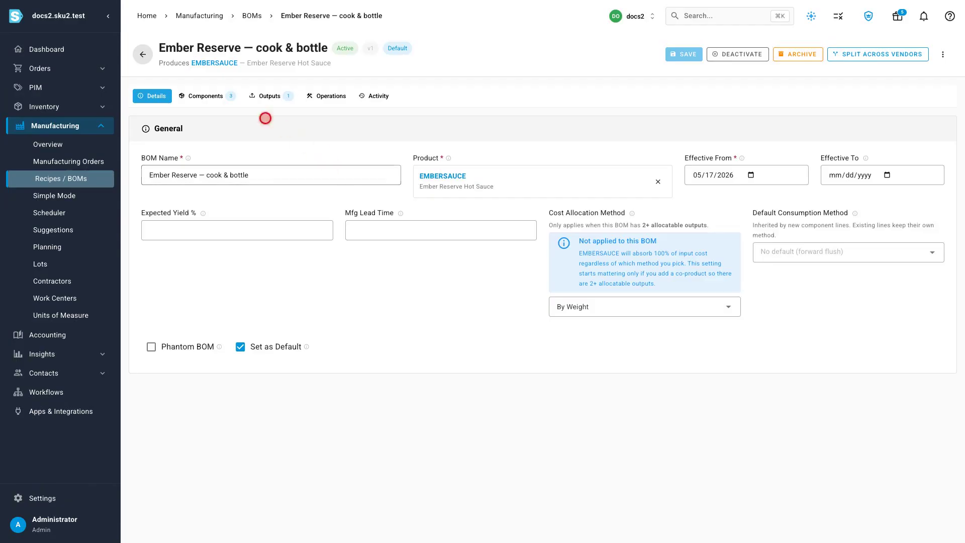
{"action": "left_click", "coordinate": [207, 96]}
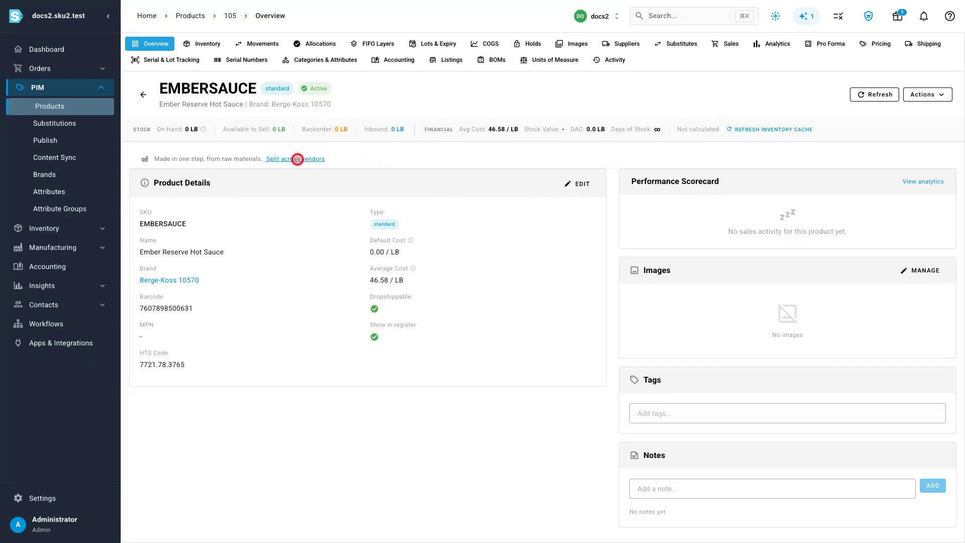
Step: Start splitting EMBERSAUCE production across vendors and set 3PL - Chicago as the finished good's receiving warehouse
{"action": "left_click", "coordinate": [297, 159]}
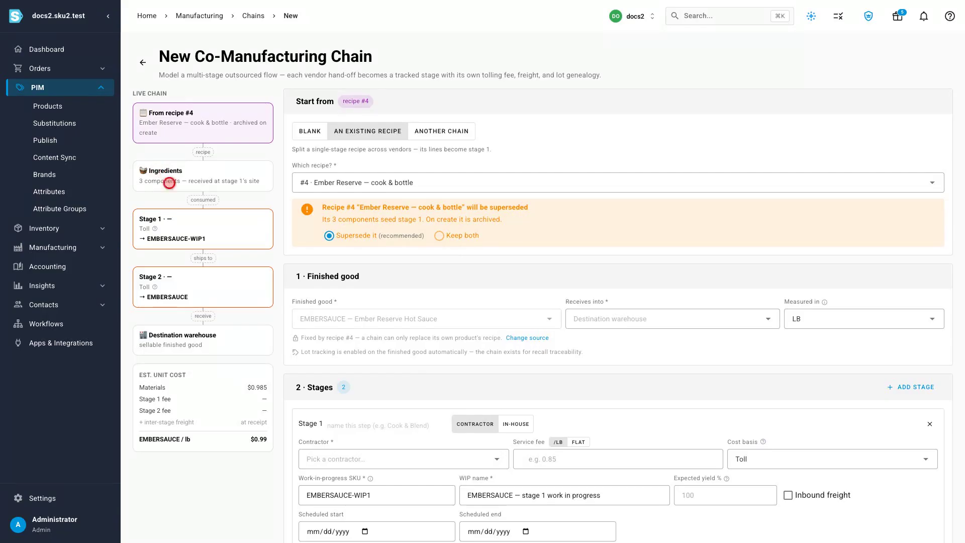
{"action": "left_click", "coordinate": [657, 318]}
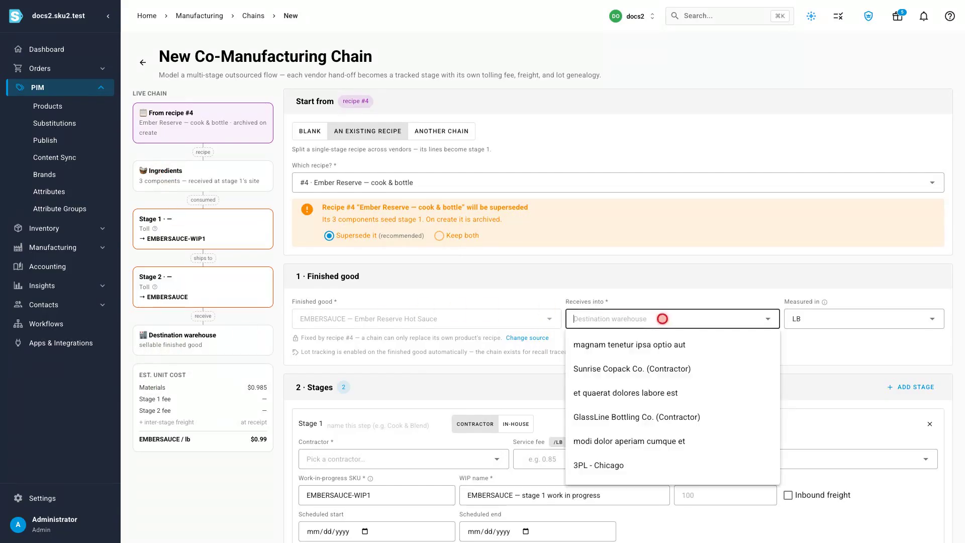
{"action": "type", "text": "Chic"}
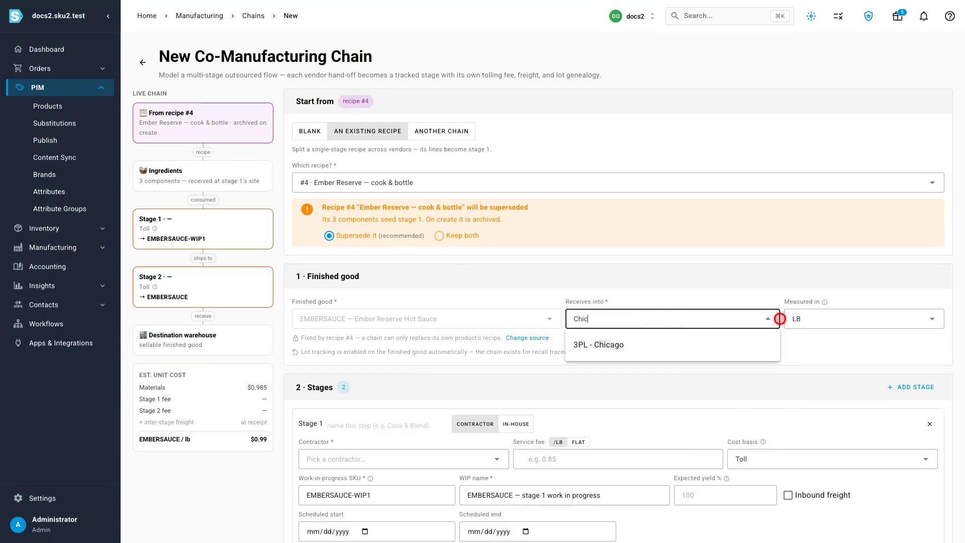
{"action": "left_click", "coordinate": [672, 344]}
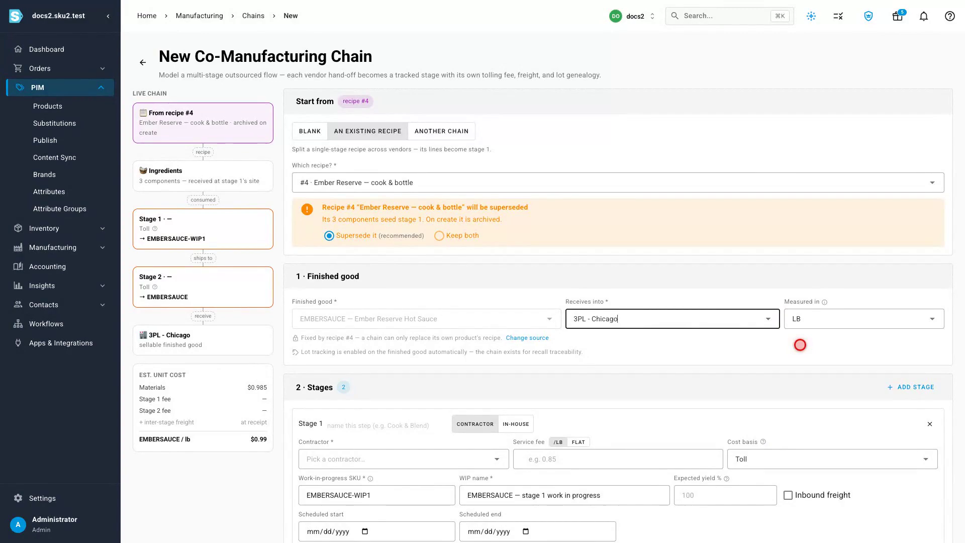
Step: Set up stage 1 as Cook & Blend with contractor Sunrise Copack Co., a $0.85/lb service fee and 94% expected yield
{"action": "type", "text": "Cook & Blend"}
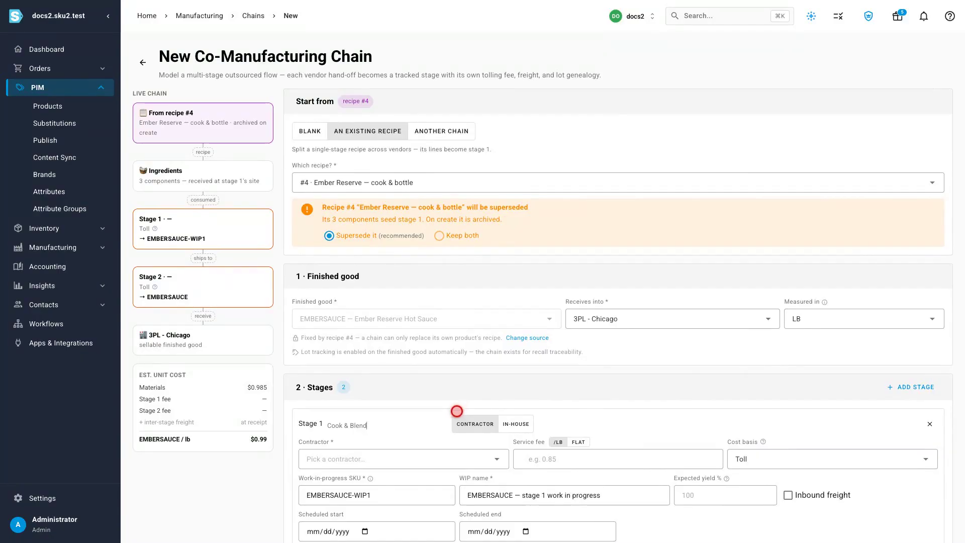
{"action": "left_click", "coordinate": [393, 458]}
{"action": "type", "text": "Sunrise"}
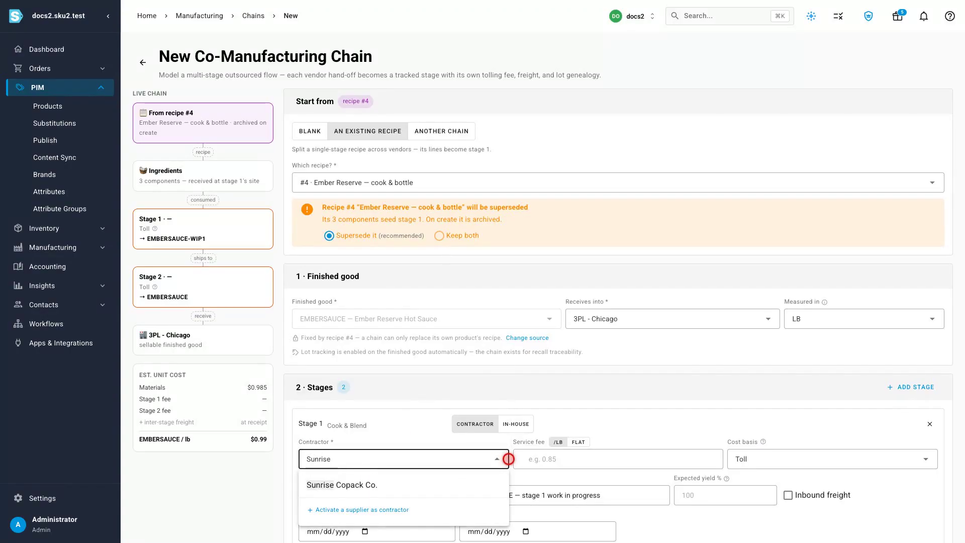
{"action": "left_click", "coordinate": [399, 483]}
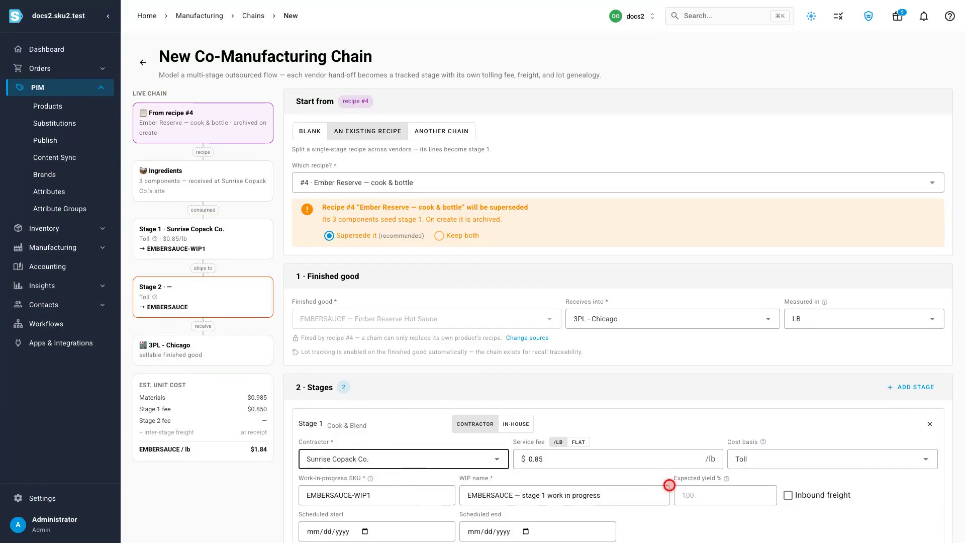
{"action": "key", "text": "Tab"}
{"action": "type", "text": "0.85"}
{"action": "key", "text": "Tab"}
{"action": "type", "text": "94"}
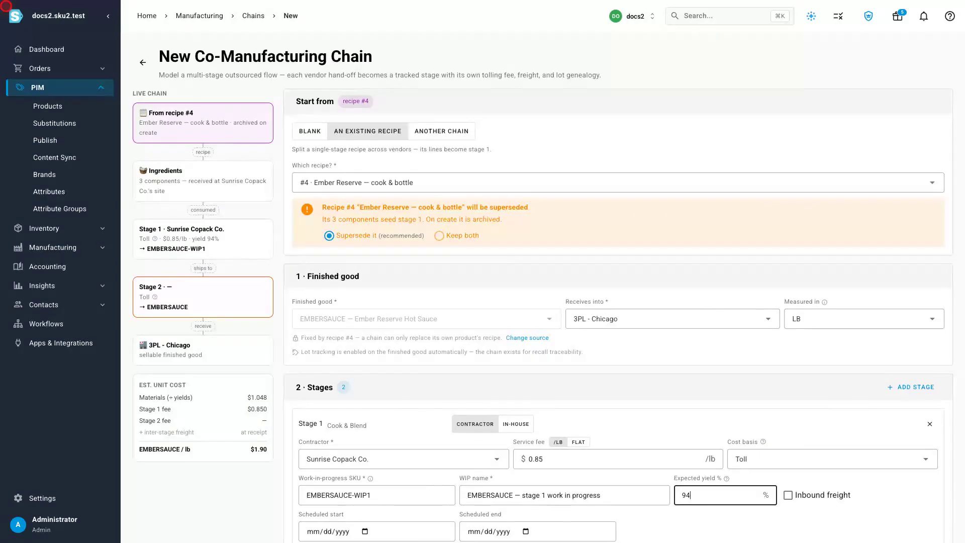
{"action": "type", "text": "Bottle & Pasteurize"}
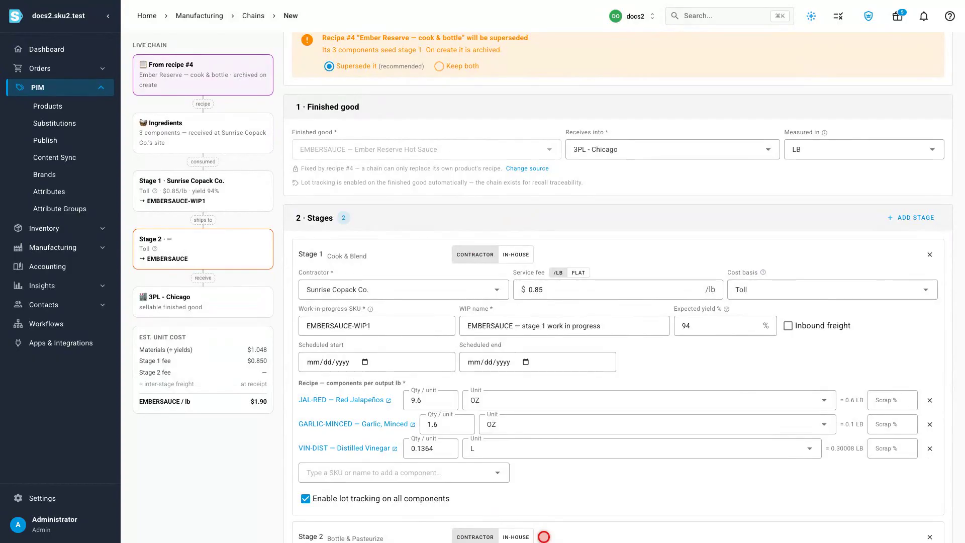
{"action": "type", "text": "Glass"}
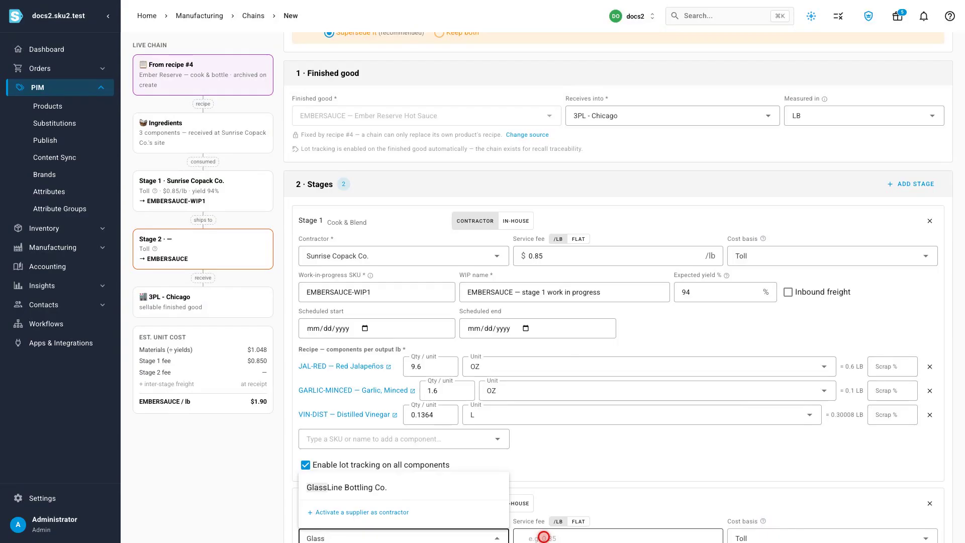
Step: Set up stage 2 as Bottle & Pasteurize with contractor GlassLine Bottling Co. and a $0.22/lb service fee
{"action": "left_click", "coordinate": [403, 487]}
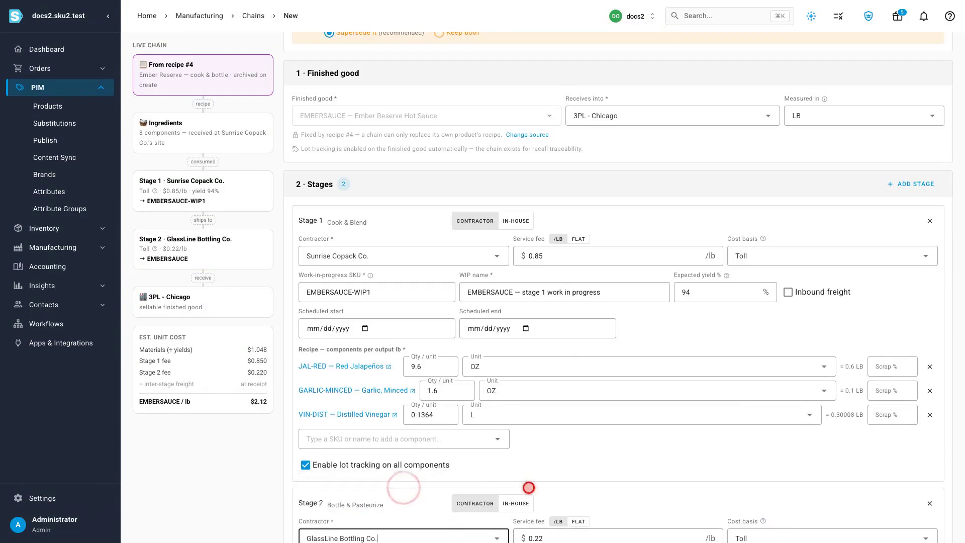
{"action": "key", "text": "Tab"}
{"action": "type", "text": "0.22"}
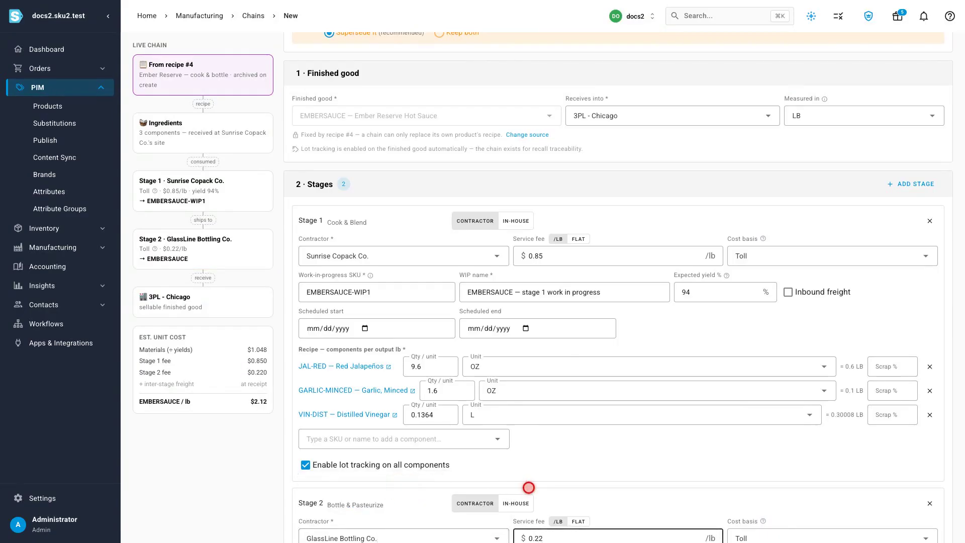
Step: Add GLASS-5OZ — Glass Bottle, 5 oz as a component supplied to stage 2
{"action": "scroll", "coordinate": [528, 488], "scroll_direction": "down", "scroll_amount": 7}
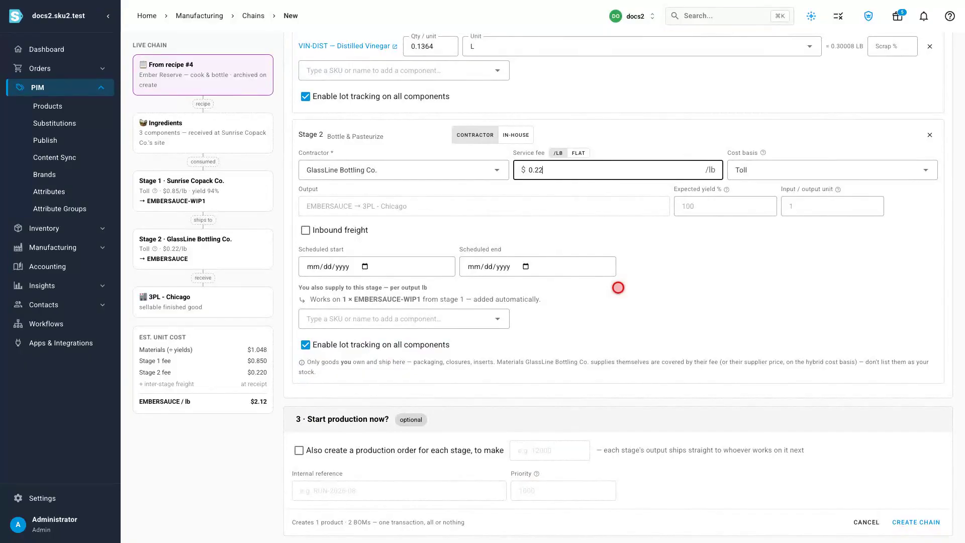
{"action": "left_click", "coordinate": [452, 318]}
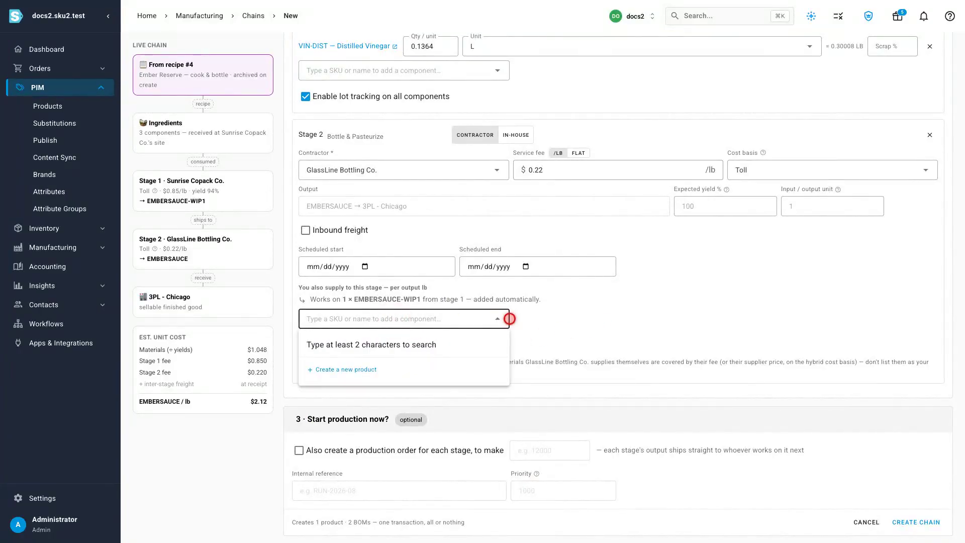
{"action": "type", "text": "GLASS-5OZ"}
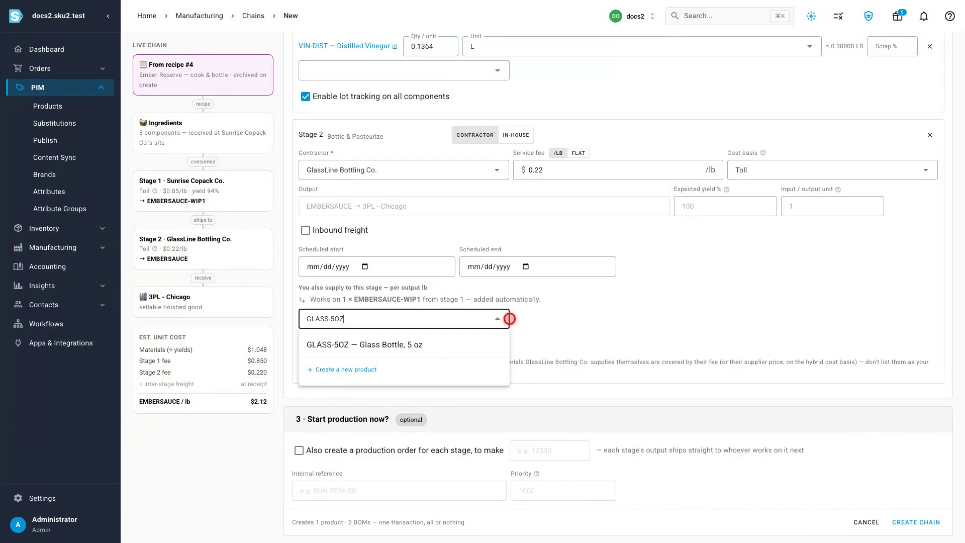
{"action": "left_click", "coordinate": [404, 344]}
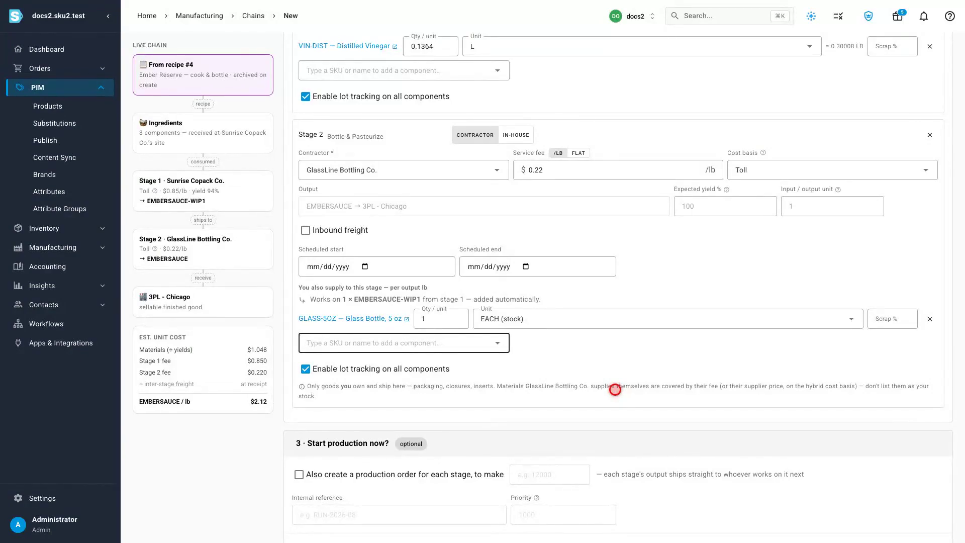
Step: Create the chain by splitting the recipe into 2 stages, and open the stage 1 product EMBERSAUCE-WIP1
{"action": "scroll", "coordinate": [769, 2], "scroll_direction": "up", "scroll_amount": 8}
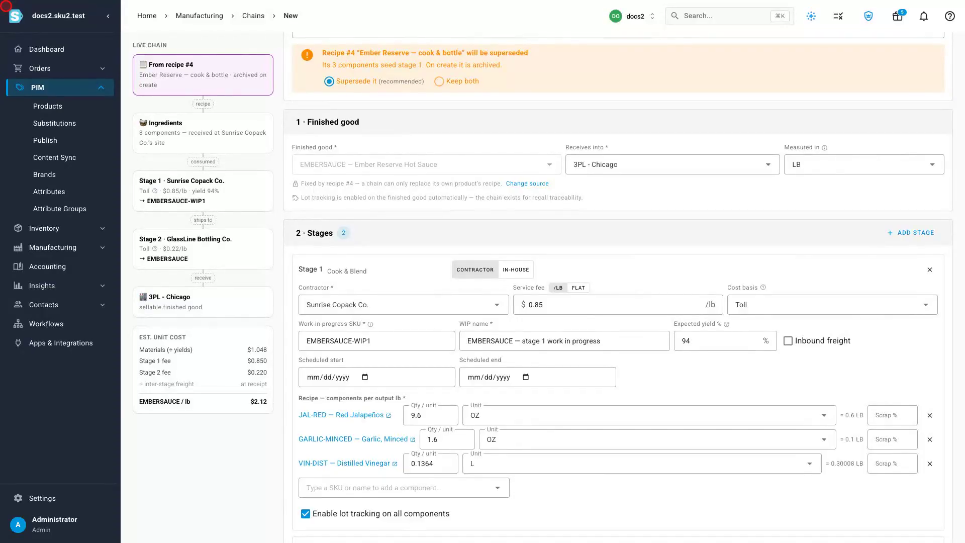
{"action": "scroll", "coordinate": [552, 89], "scroll_direction": "up", "scroll_amount": 3}
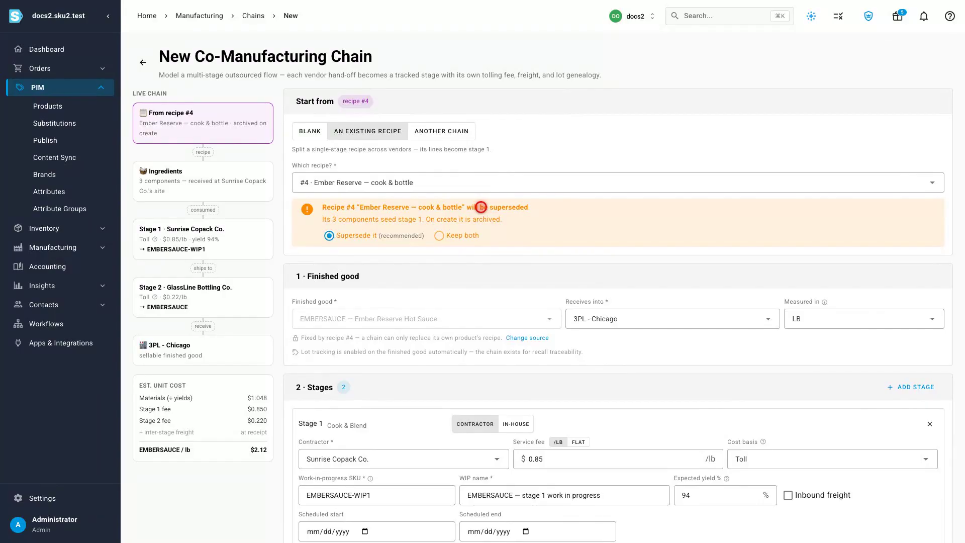
{"action": "scroll", "coordinate": [481, 207], "scroll_direction": "down", "scroll_amount": 12}
{"action": "left_click", "coordinate": [912, 516]}
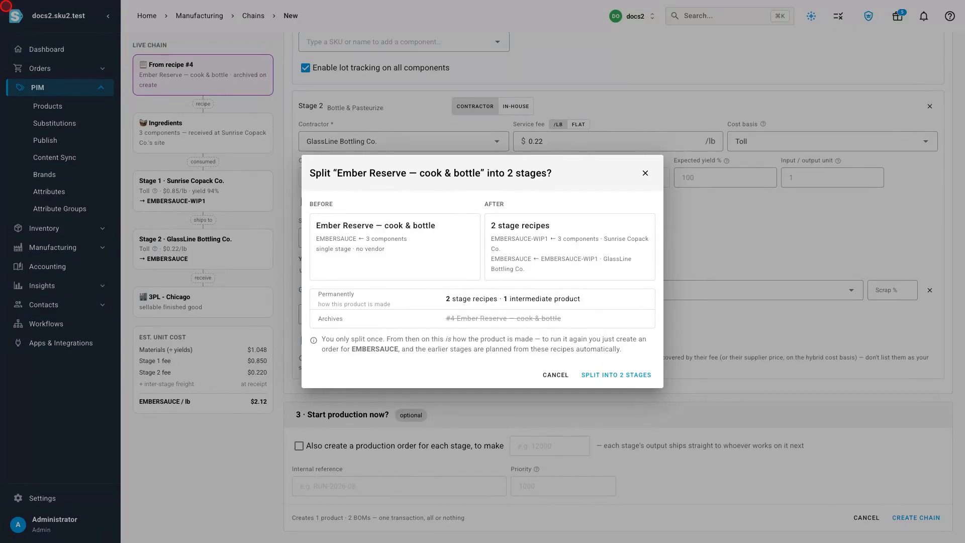
{"action": "left_click", "coordinate": [615, 375]}
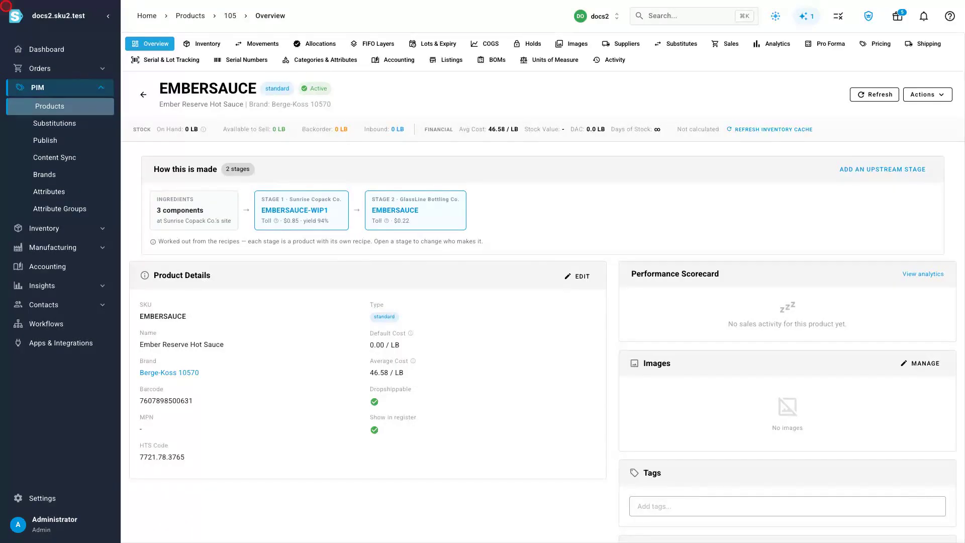
{"action": "left_click", "coordinate": [295, 209]}
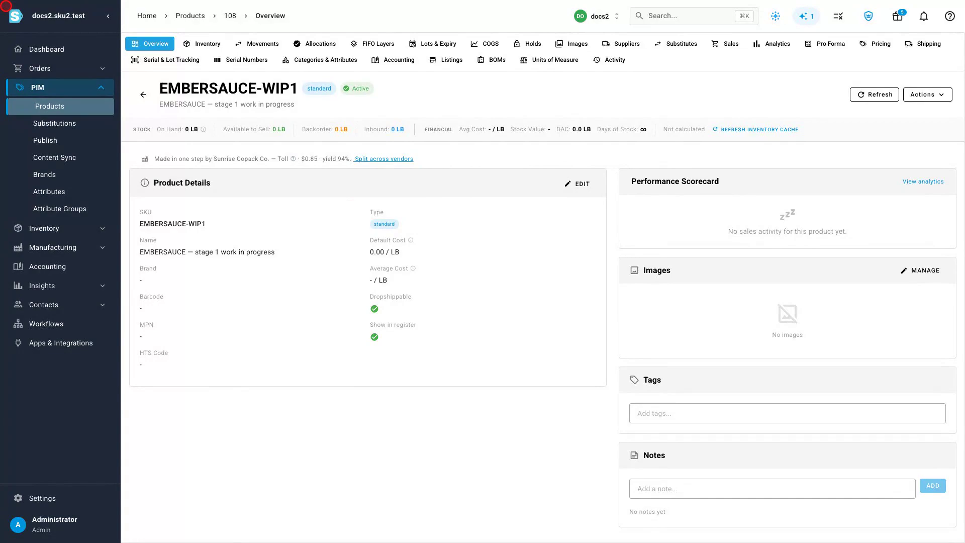
Step: Create a draft manufacturing order for the Ember Reserve Hot Sauce product (EMBERSAUCE) with a planned quantity of 1000
{"action": "left_click", "coordinate": [51, 247]}
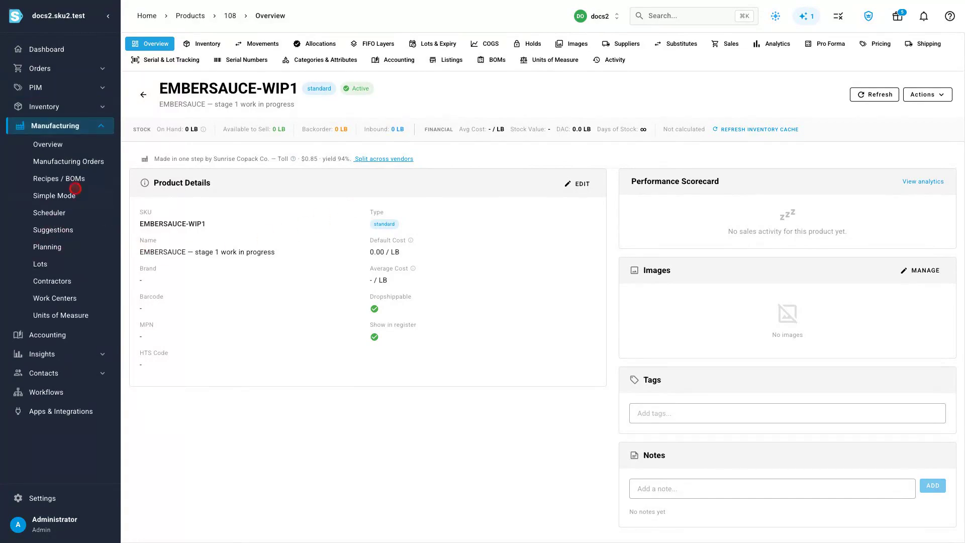
{"action": "left_click", "coordinate": [55, 161]}
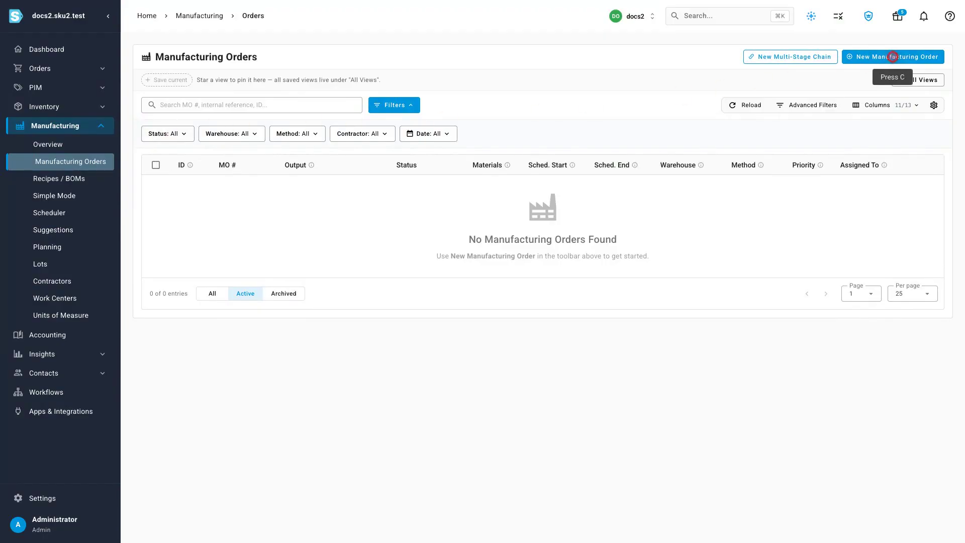
{"action": "left_click", "coordinate": [893, 57]}
{"action": "type", "text": "Ember Reserve"}
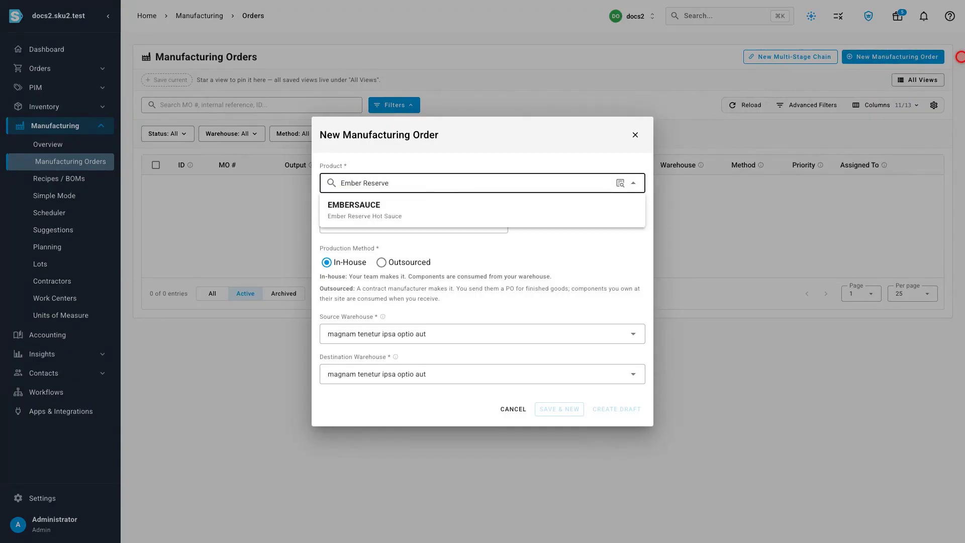
{"action": "left_click", "coordinate": [483, 209]}
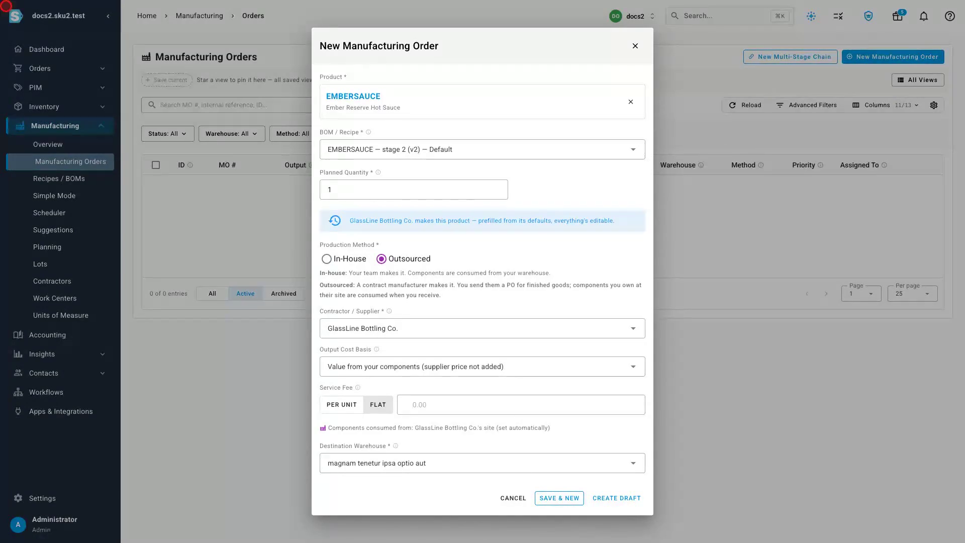
{"action": "key", "text": "Tab"}
{"action": "type", "text": "1000"}
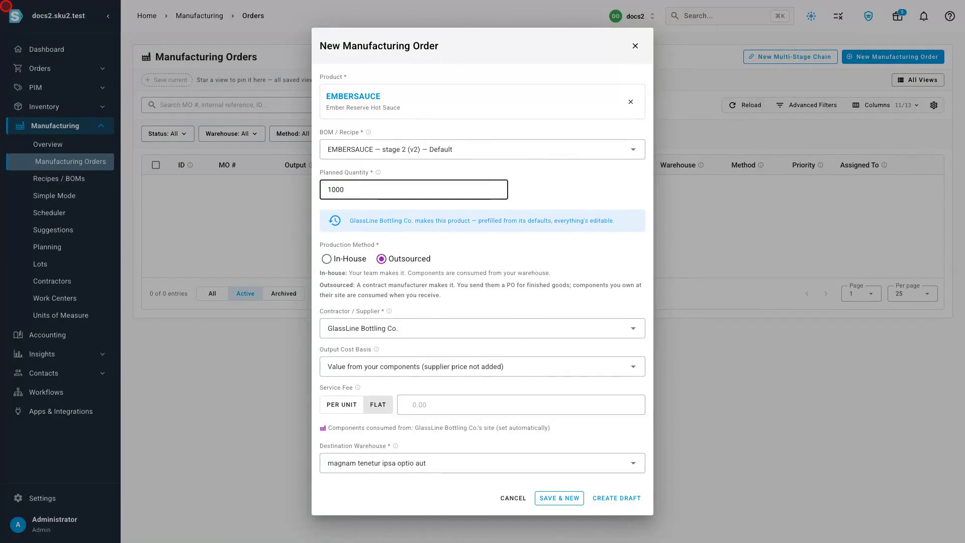
{"action": "left_click", "coordinate": [616, 498]}
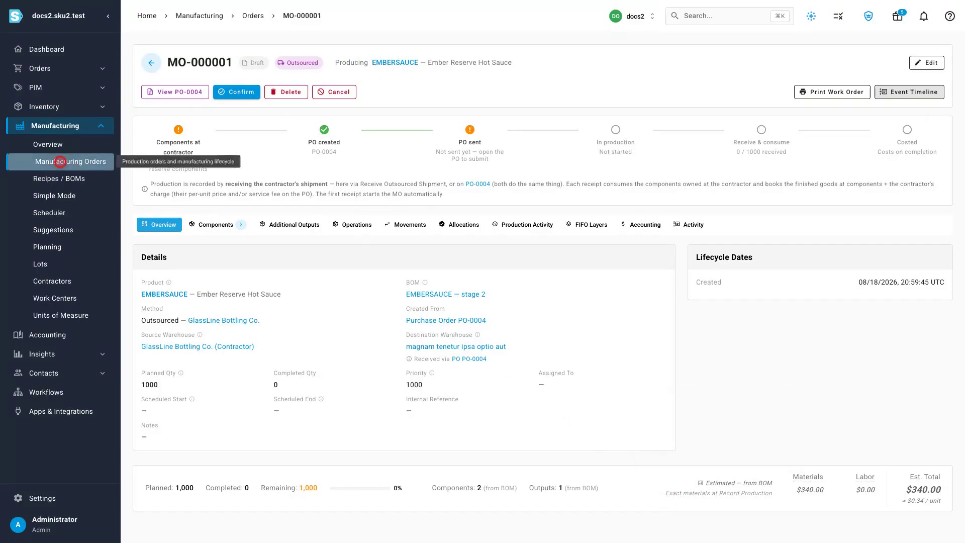
Step: Review the EMBERSAUCE stage 1 work-in-progress manufacturing order, and check the recipe and manufacturing order lists
{"action": "left_click", "coordinate": [140, 161]}
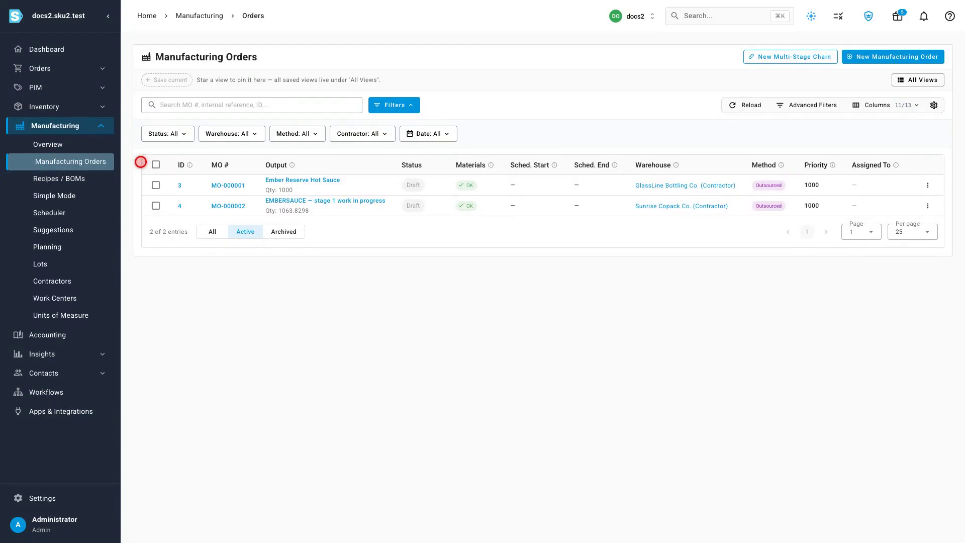
{"action": "left_click", "coordinate": [228, 206]}
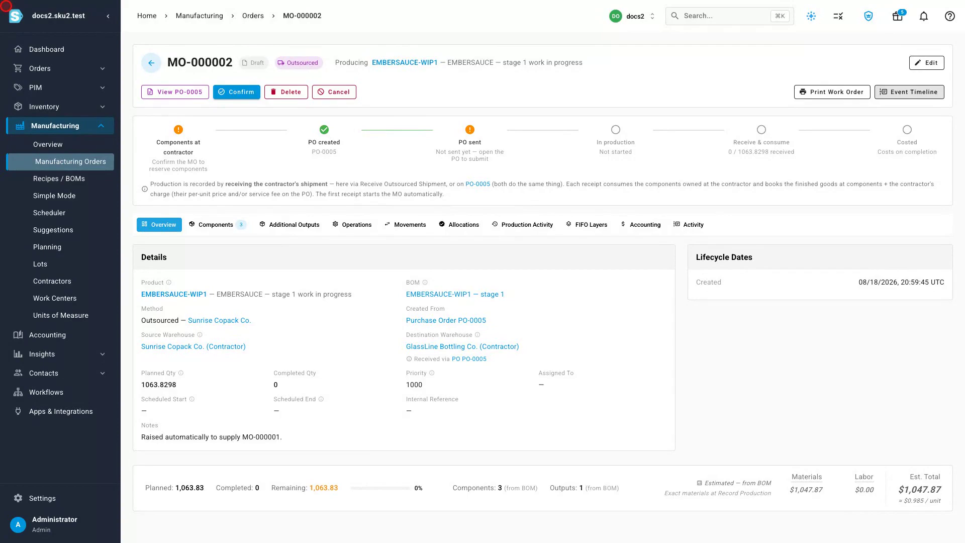
{"action": "left_click", "coordinate": [69, 179]}
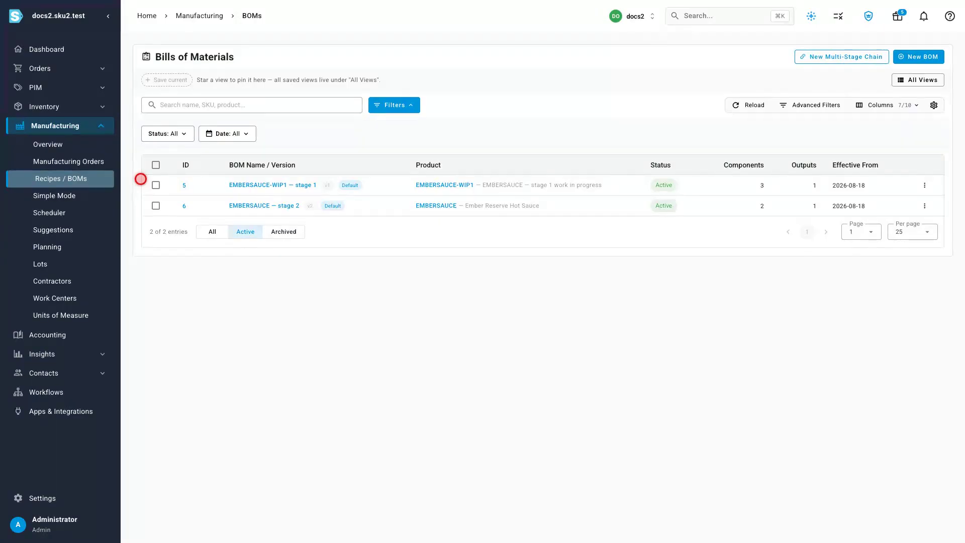
{"action": "left_click", "coordinate": [96, 162]}
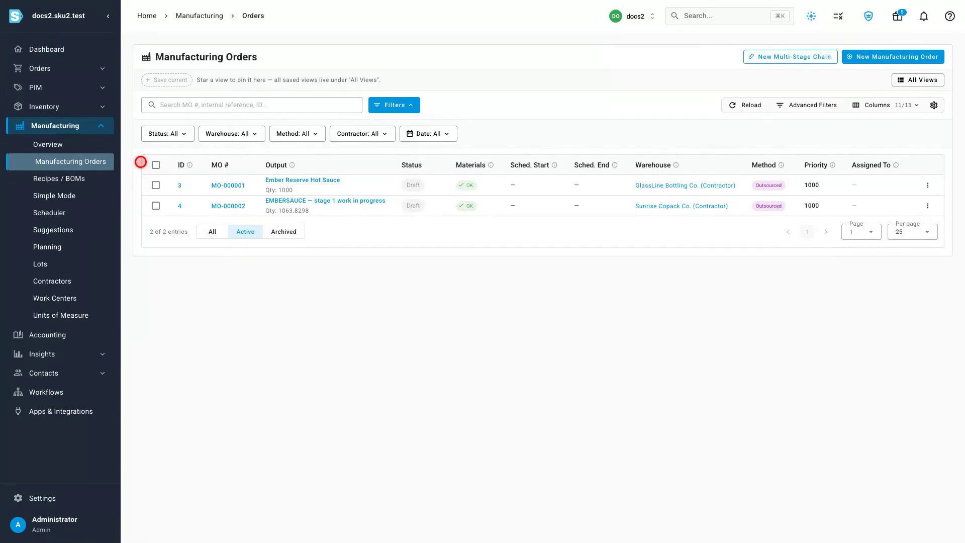
Step: Confirm the draft manufacturing order for the EMBERSAUCE stage 1 work in progress at Sunrise Copack Co
{"action": "left_click", "coordinate": [228, 205]}
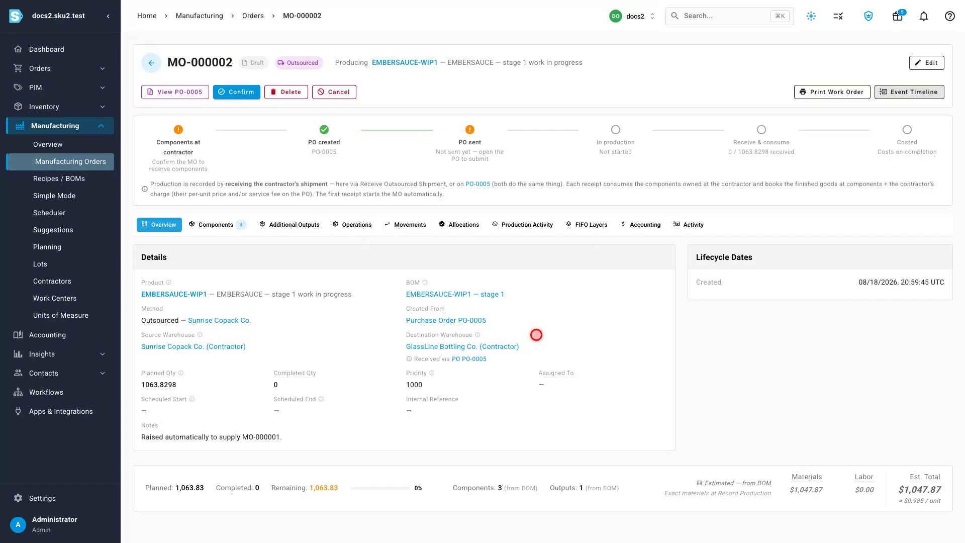
{"action": "left_click", "coordinate": [243, 96]}
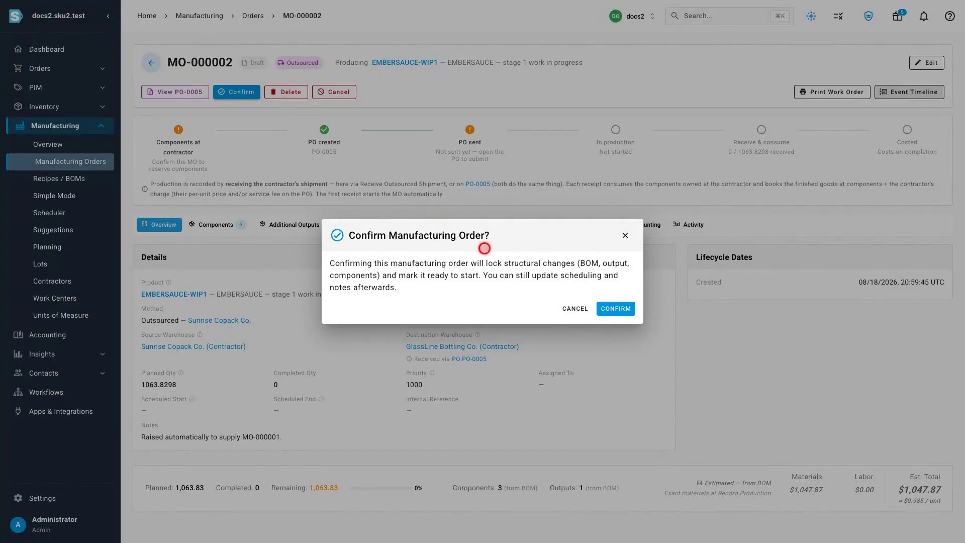
{"action": "left_click", "coordinate": [616, 308]}
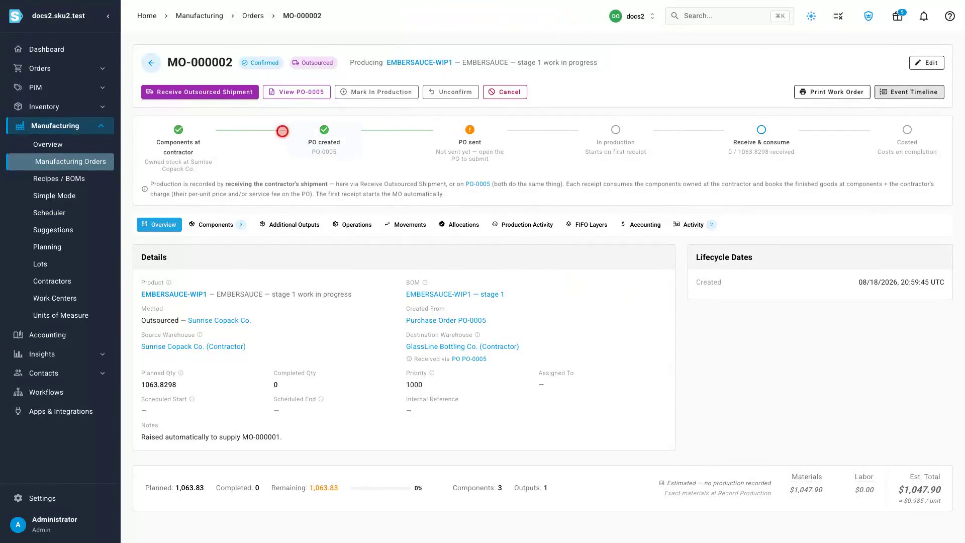
Step: Receive the outsourced stage 1 shipment of 1063.8298 units under batch number BULK-2608, and open the EMBERSAUCE-WIP1 product
{"action": "left_click", "coordinate": [200, 92]}
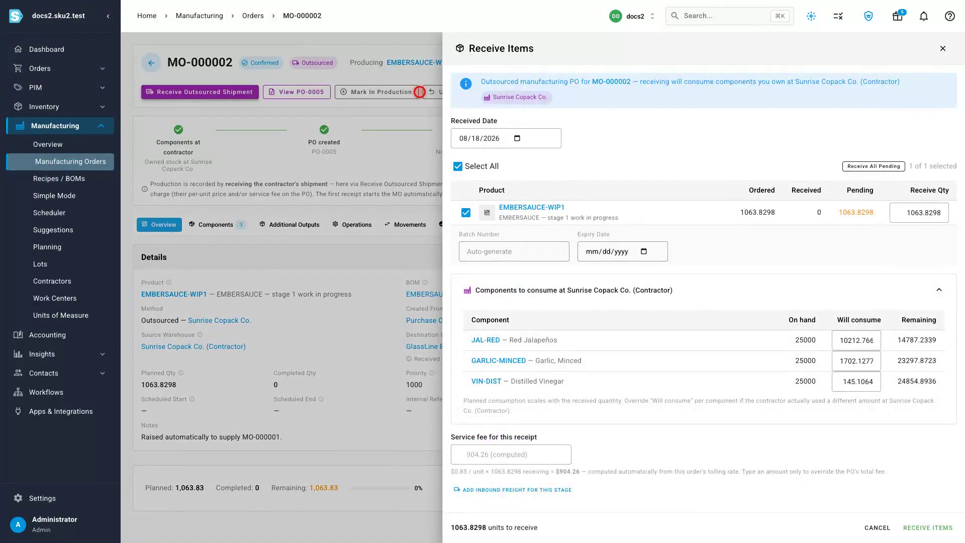
{"action": "left_click", "coordinate": [563, 252]}
{"action": "type", "text": "BULK-2608"}
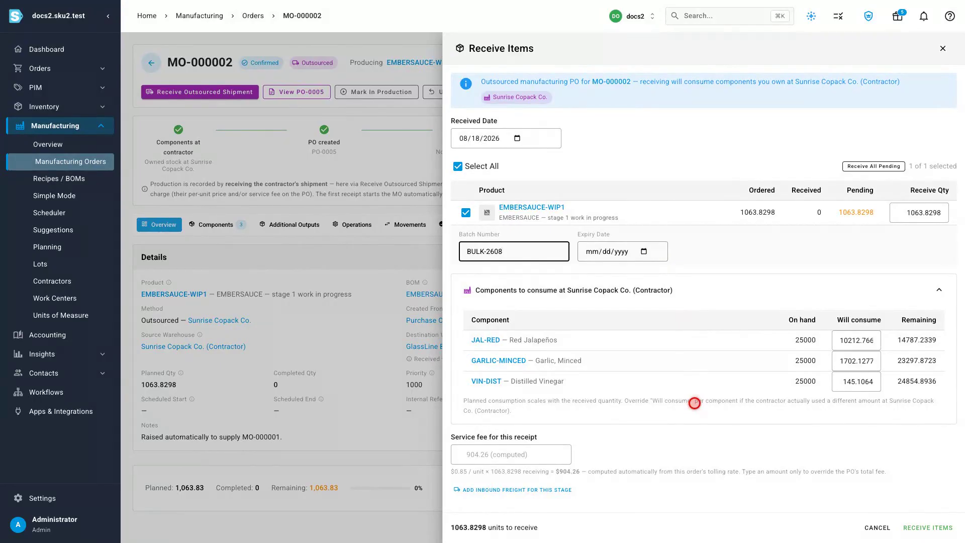
{"action": "left_click", "coordinate": [927, 527]}
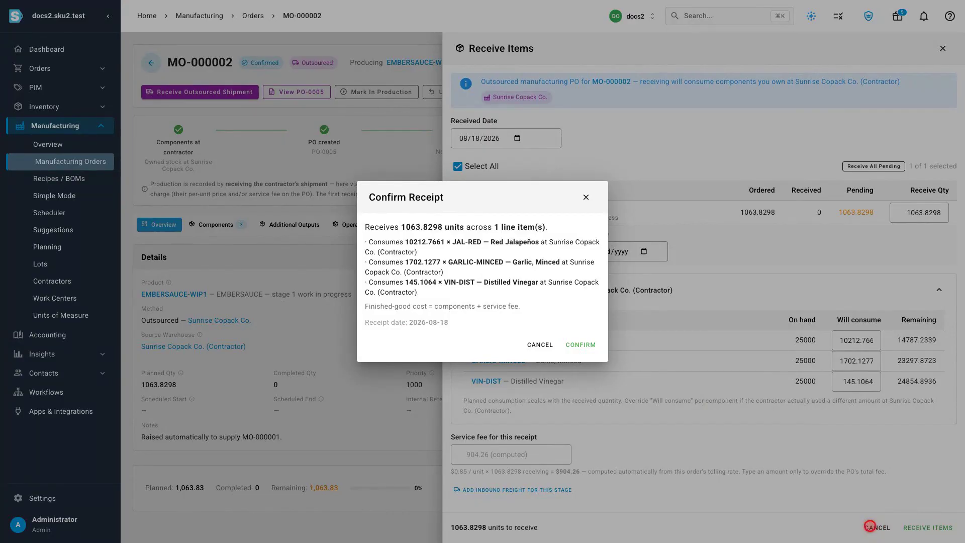
{"action": "left_click", "coordinate": [581, 345]}
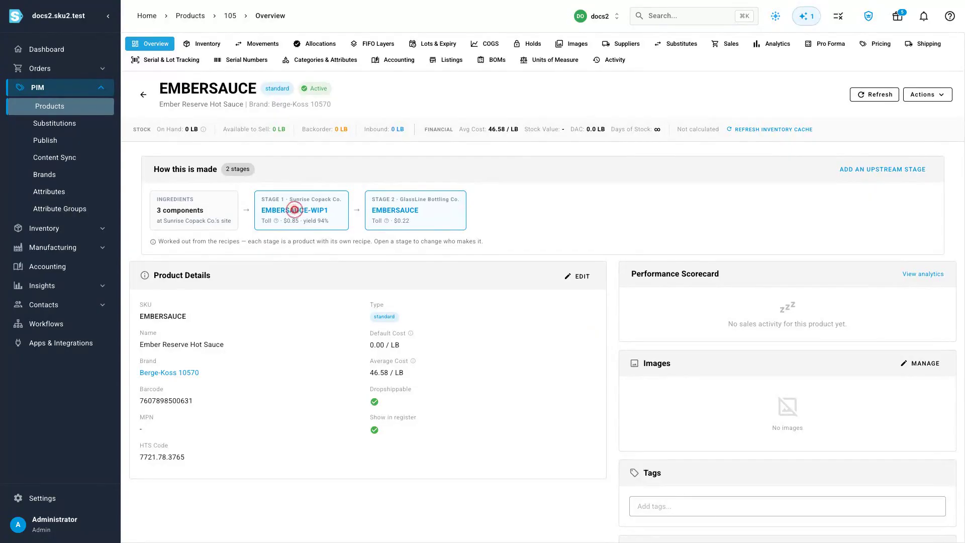
{"action": "left_click", "coordinate": [296, 210]}
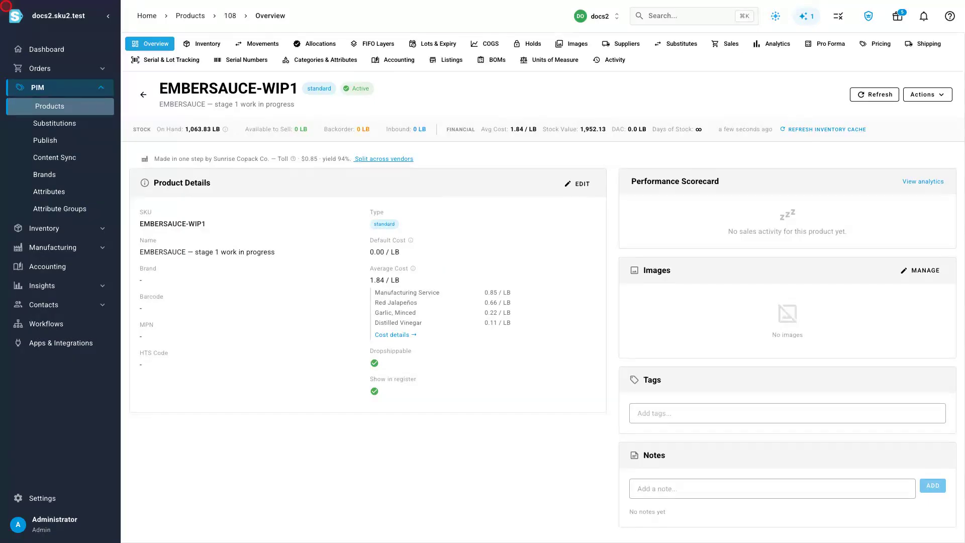
Step: Confirm the draft manufacturing order for Ember Reserve Hot Sauce at GlassLine Bottling Co
{"action": "left_click", "coordinate": [53, 247]}
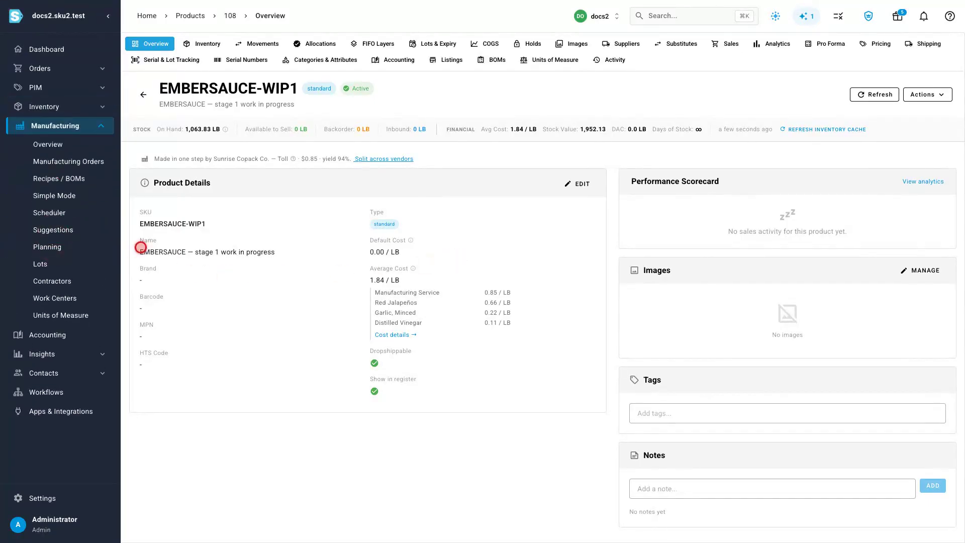
{"action": "left_click", "coordinate": [44, 161]}
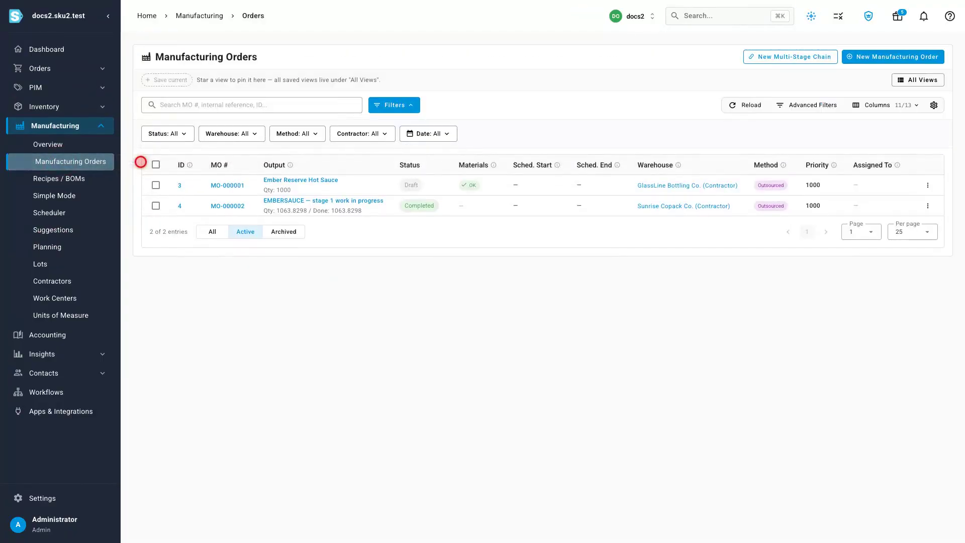
{"action": "left_click", "coordinate": [227, 185]}
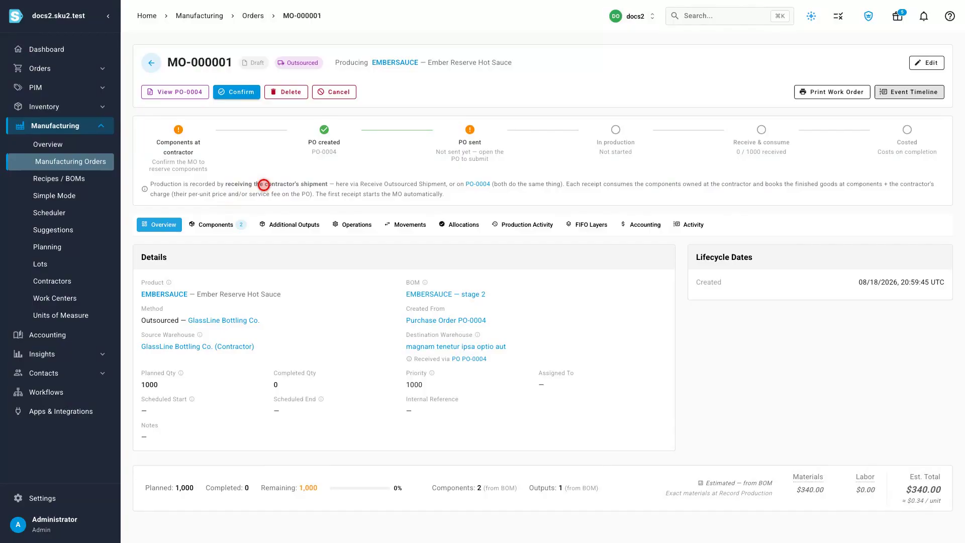
{"action": "left_click", "coordinate": [237, 92]}
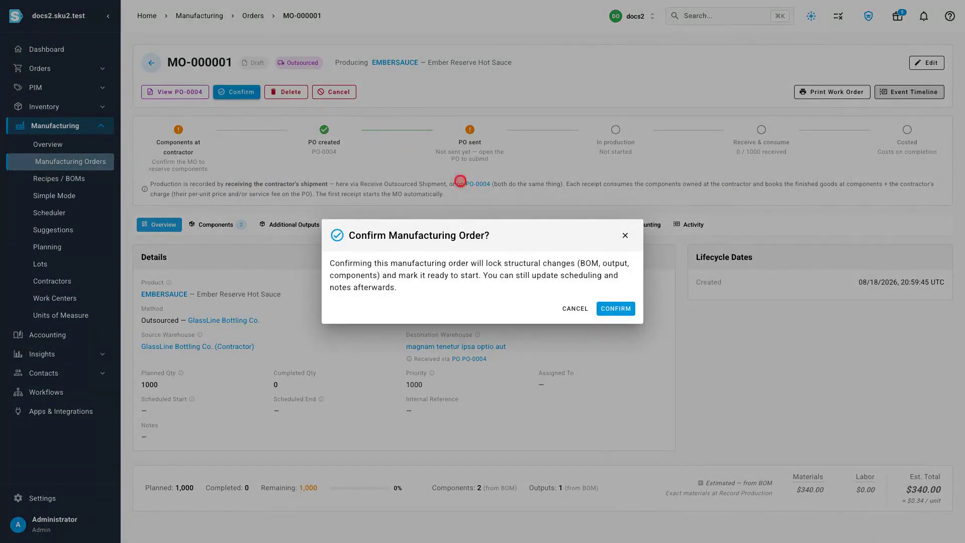
{"action": "left_click", "coordinate": [623, 307]}
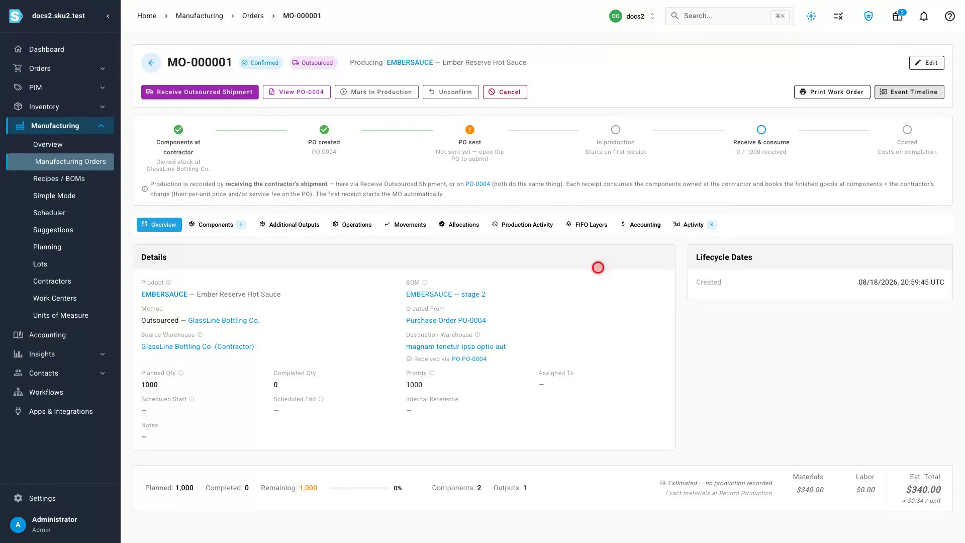
Step: Receive the outsourced shipment of 1000 EMBERSAUCE units under batch number ES-2608, adding the inbound freight fields but leaving them blank
{"action": "left_click", "coordinate": [200, 92]}
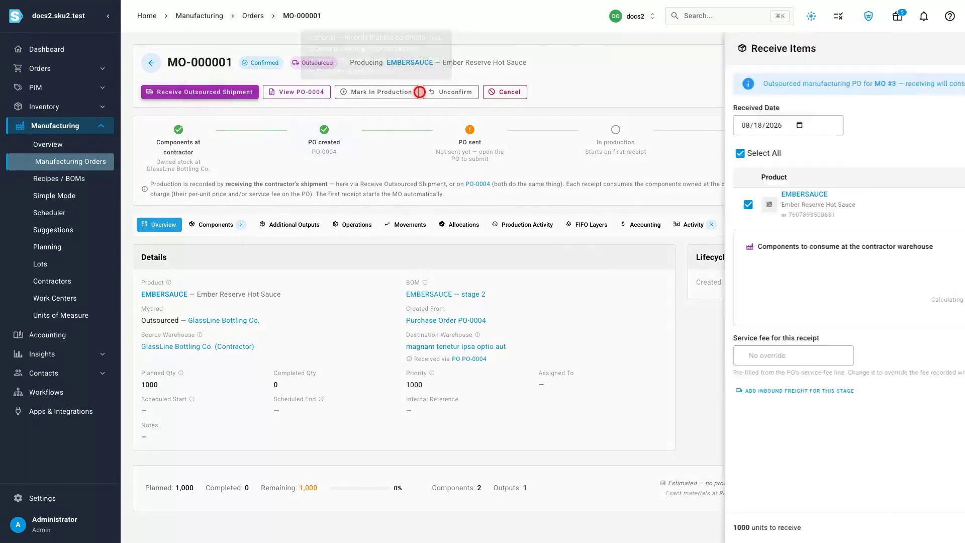
{"action": "left_click", "coordinate": [487, 262]}
{"action": "type", "text": "ES-2608"}
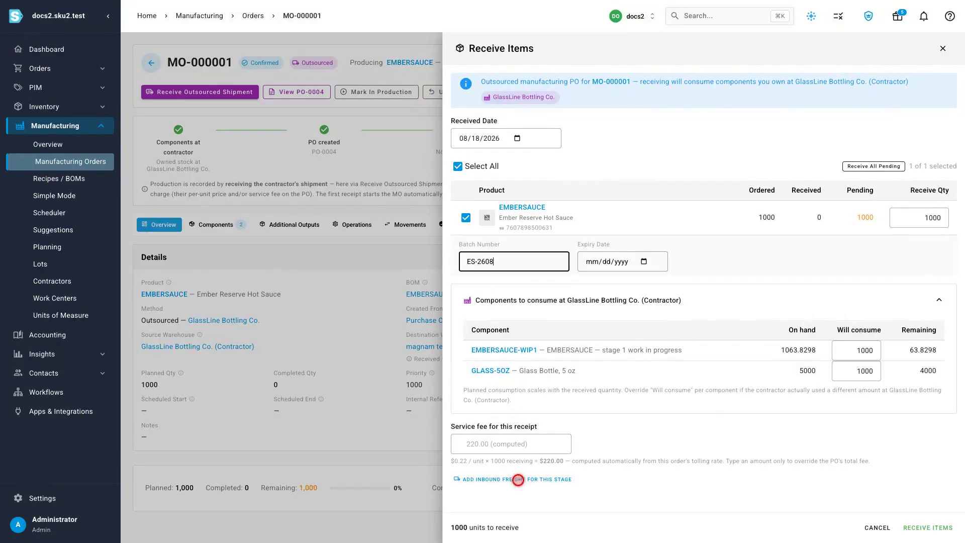
{"action": "left_click", "coordinate": [517, 480]}
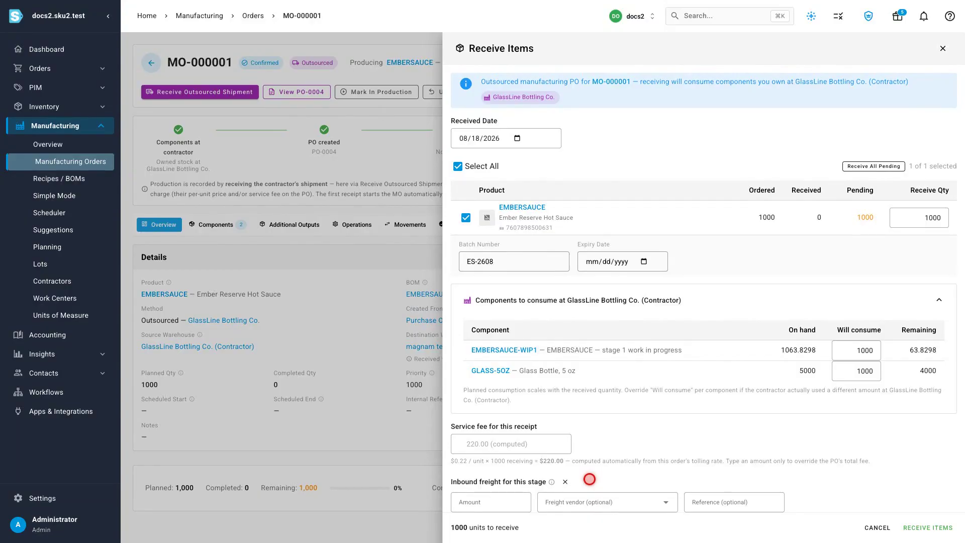
{"action": "left_click", "coordinate": [927, 527]}
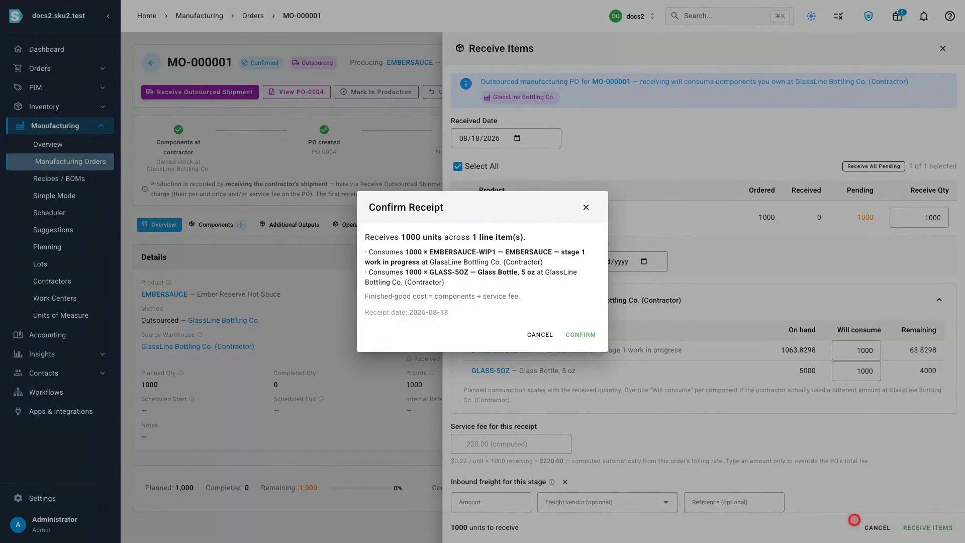
{"action": "left_click", "coordinate": [583, 335]}
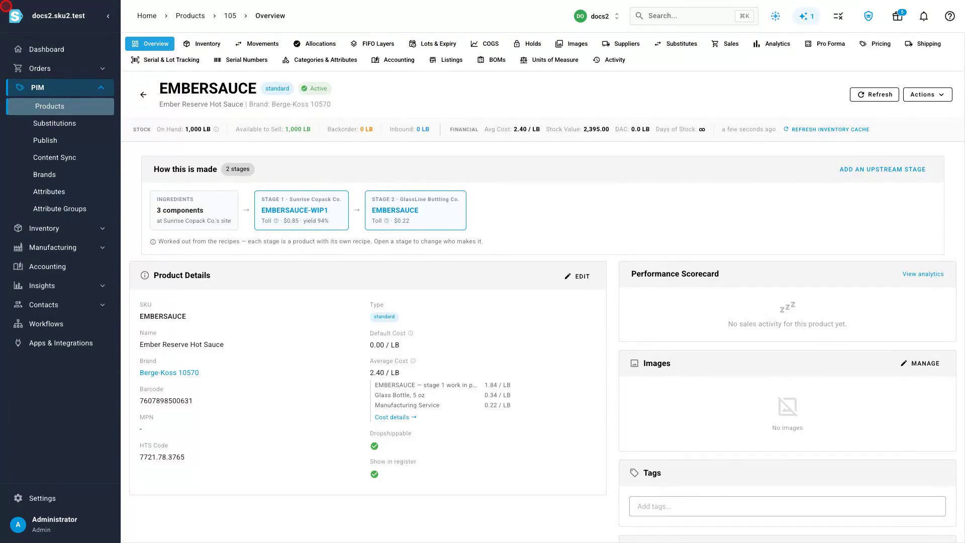
Step: Trace the genealogy of Ember Reserve Hot Sauce batch ES-2608 backward to its sources
{"action": "left_click", "coordinate": [53, 248]}
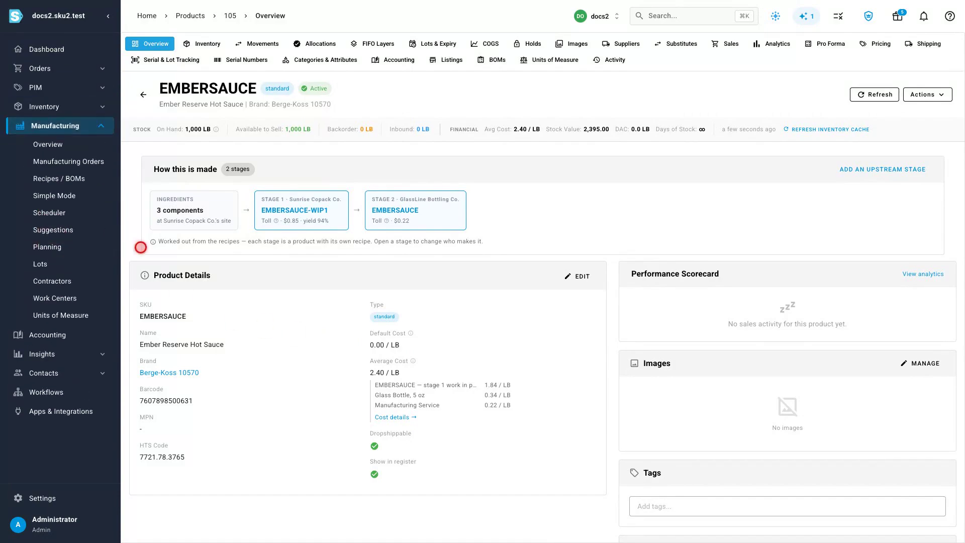
{"action": "left_click", "coordinate": [58, 263]}
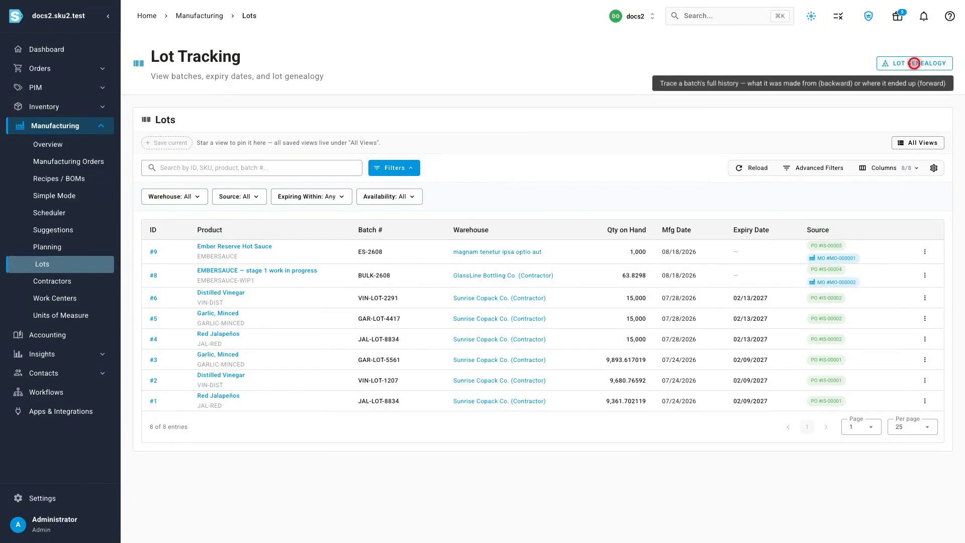
{"action": "left_click", "coordinate": [913, 63]}
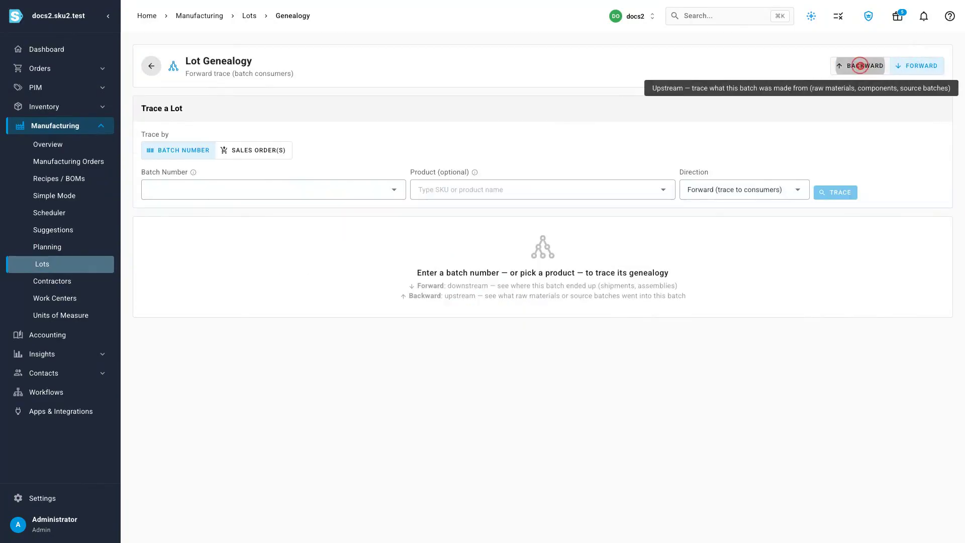
{"action": "left_click", "coordinate": [859, 65]}
{"action": "type", "text": "ES-260"}
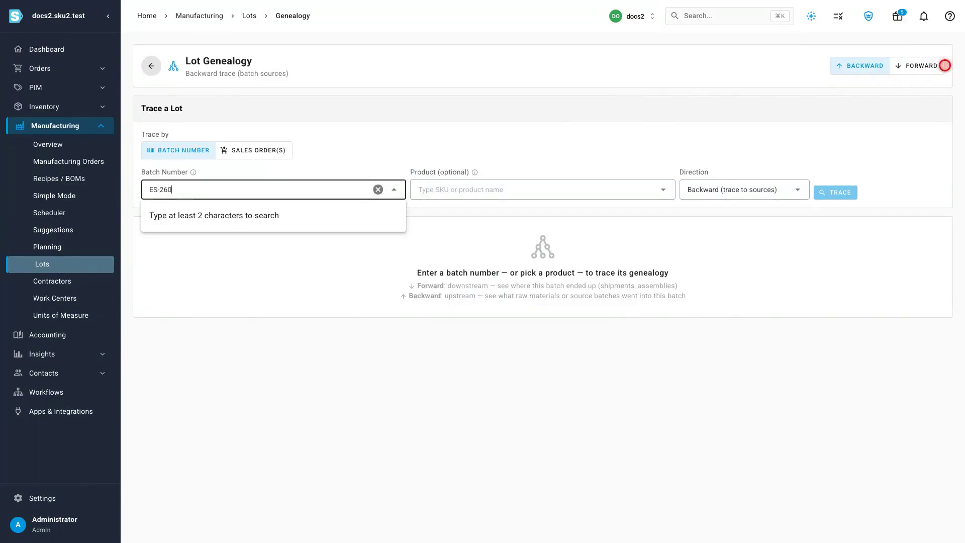
{"action": "type", "text": "8"}
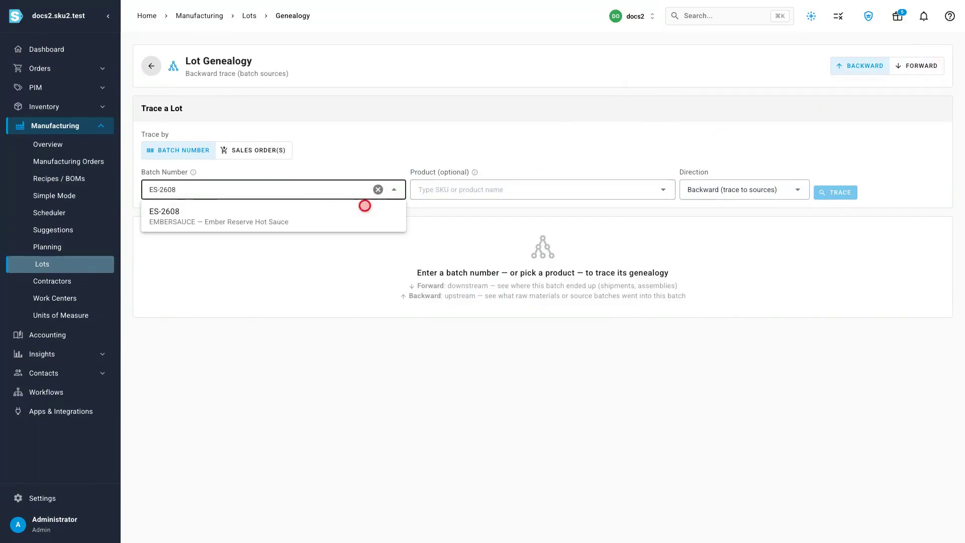
{"action": "left_click", "coordinate": [273, 215]}
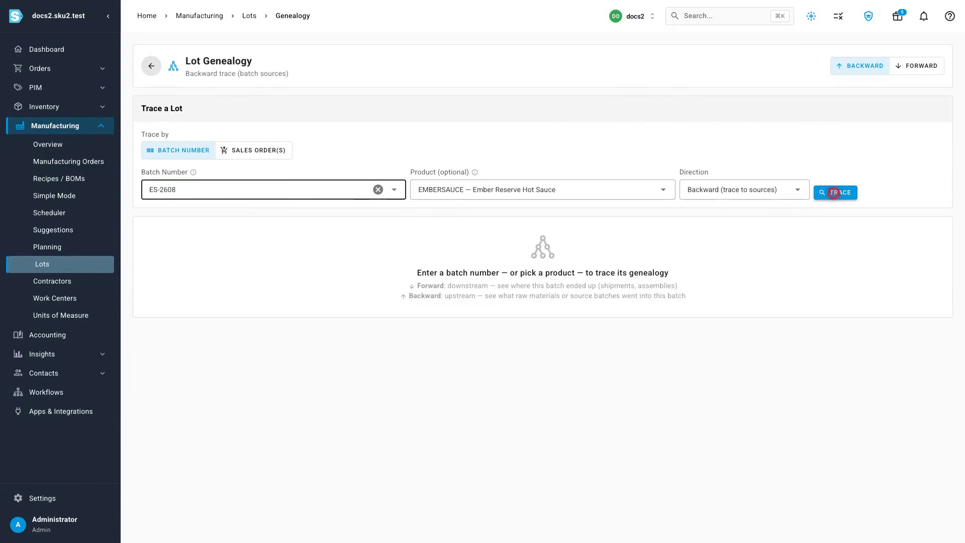
{"action": "left_click", "coordinate": [835, 193]}
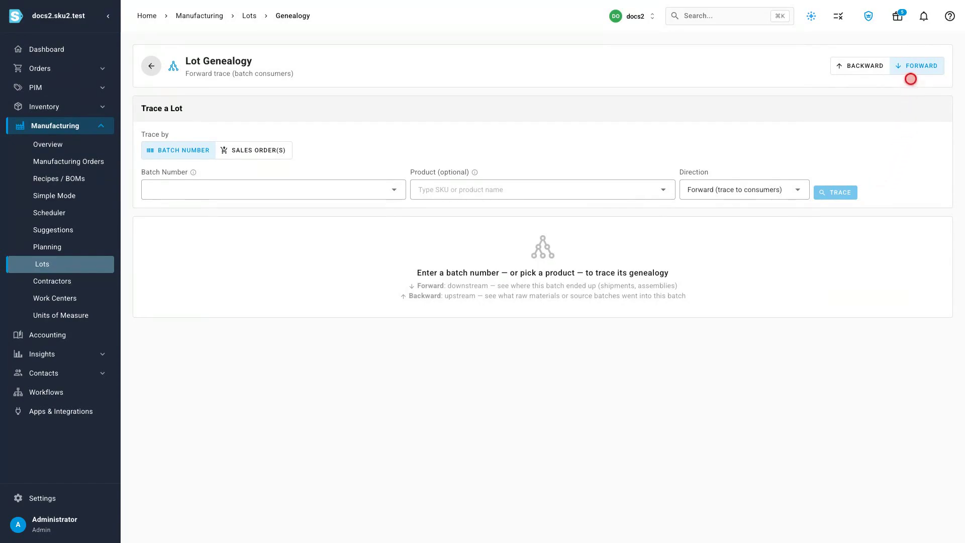
Step: Trace Red Jalapeños batch JAL-LOT-8834 forward to its consumers
{"action": "left_click", "coordinate": [916, 66]}
{"action": "type", "text": "JAL-LOT-8834"}
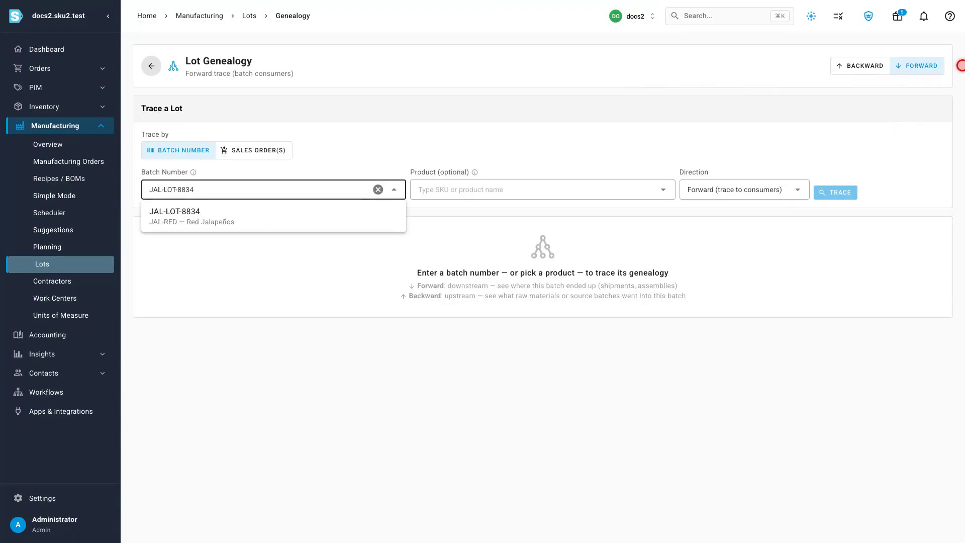
{"action": "left_click", "coordinate": [274, 215]}
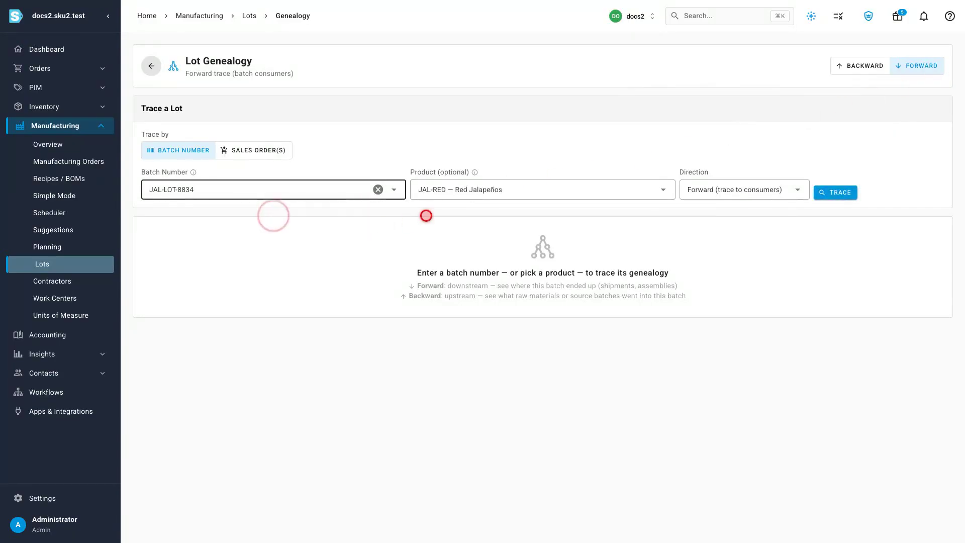
{"action": "left_click", "coordinate": [835, 192]}
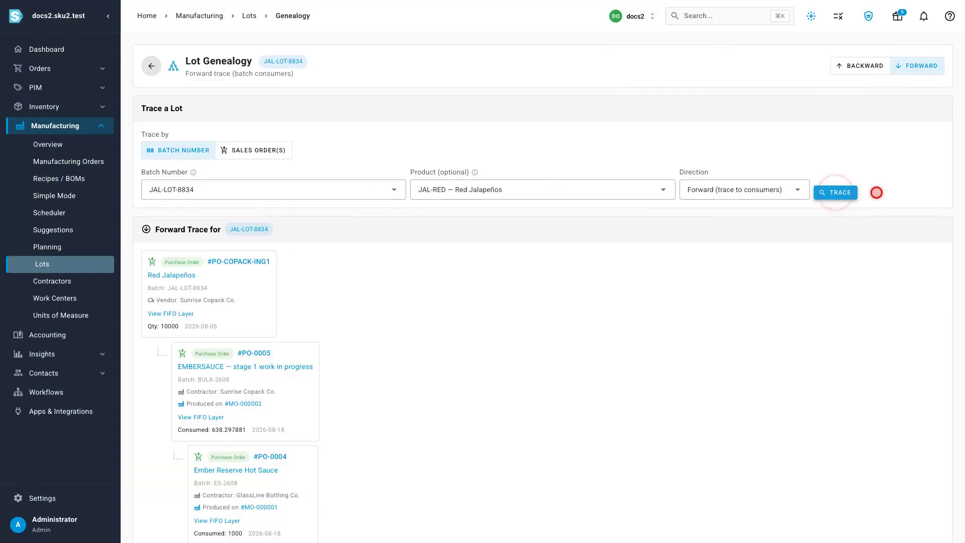